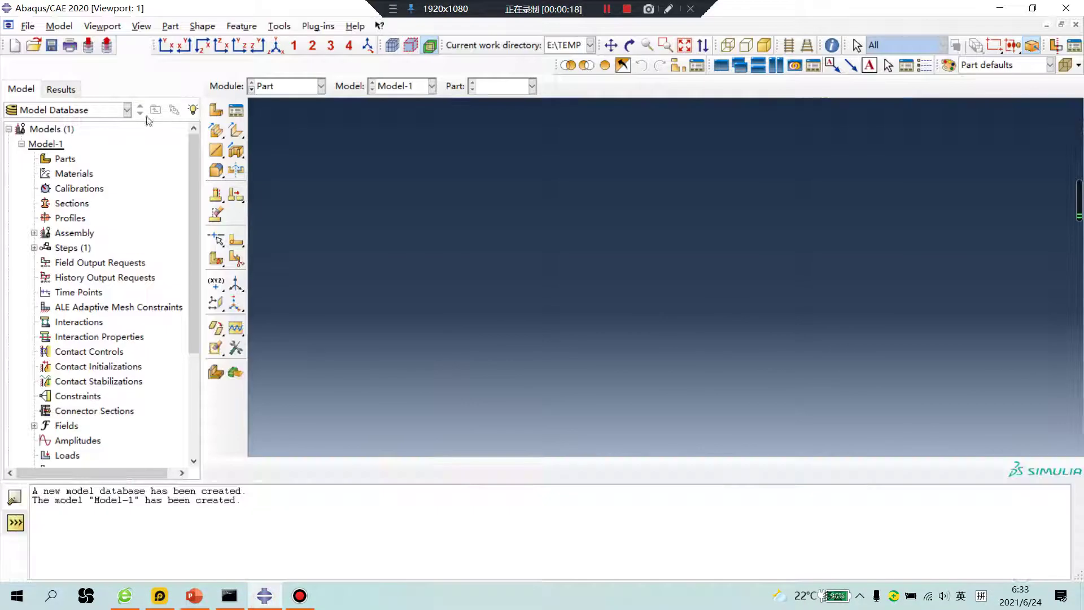
# Browse to E:\work\6 in the work directory selection and create a new folder named 0624 there
pyautogui.click(24, 26)
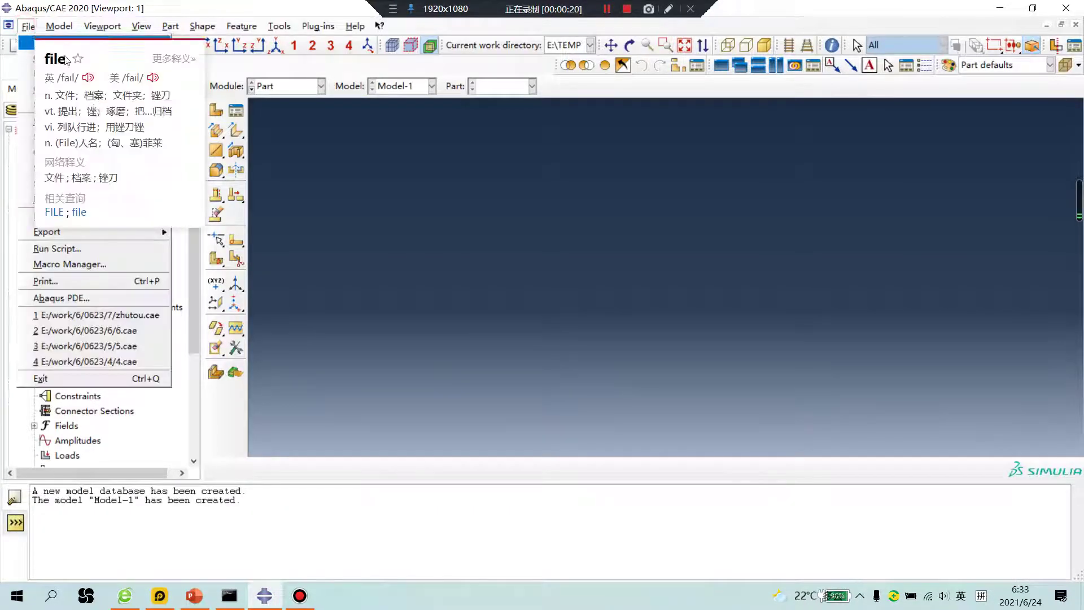
pyautogui.click(65, 104)
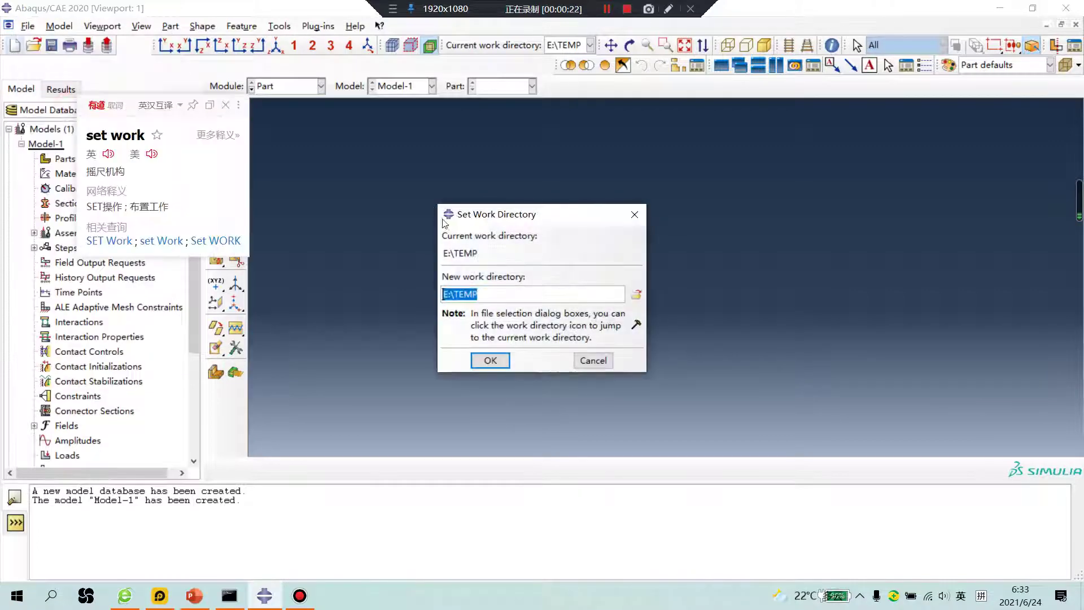
pyautogui.click(636, 294)
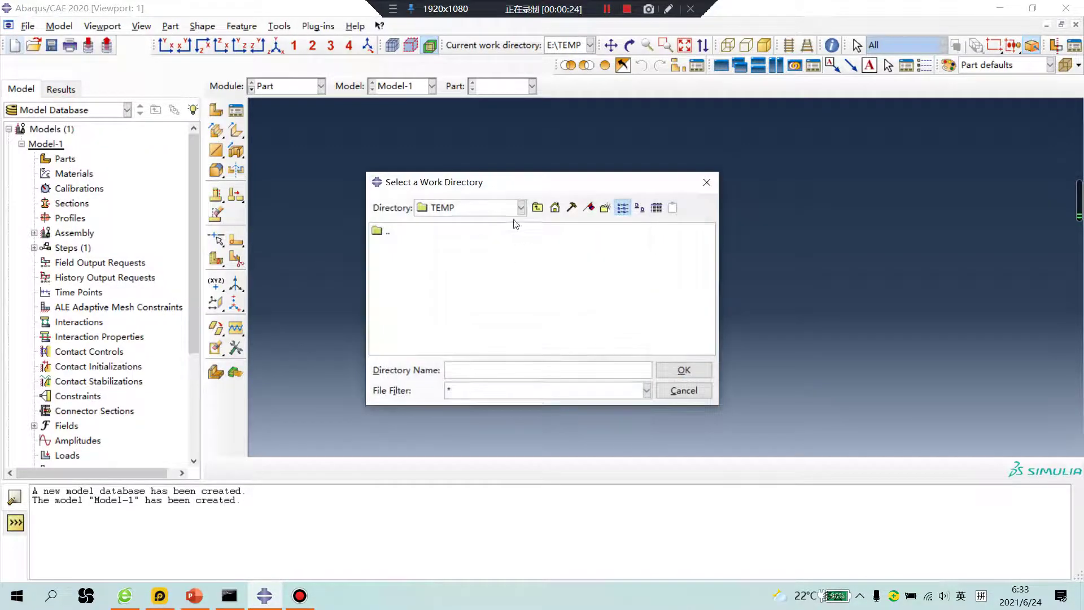
pyautogui.click(535, 207)
pyautogui.doubleClick(395, 306)
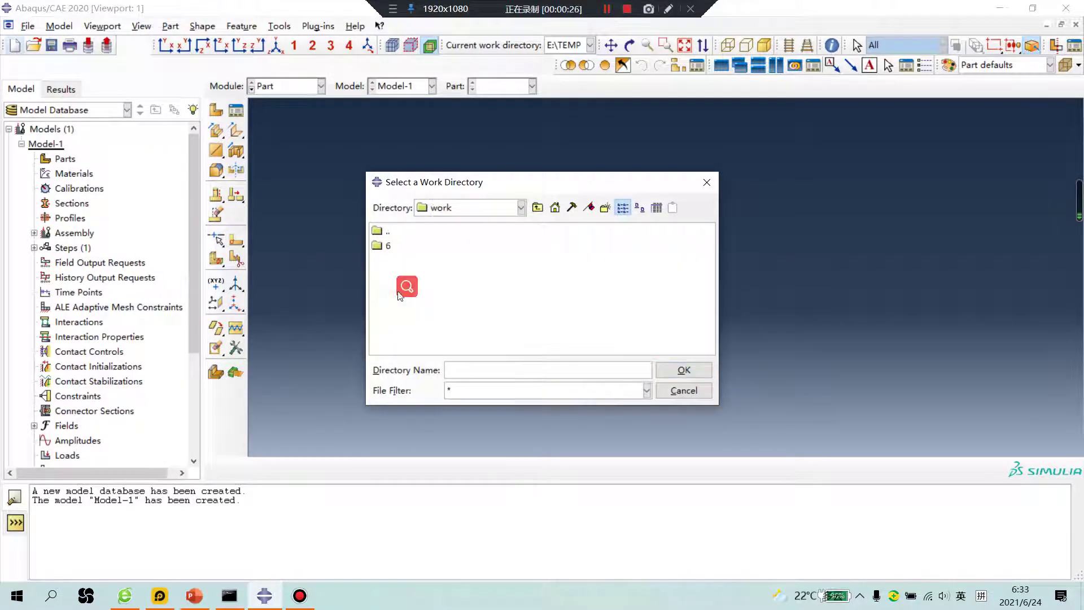
pyautogui.doubleClick(387, 249)
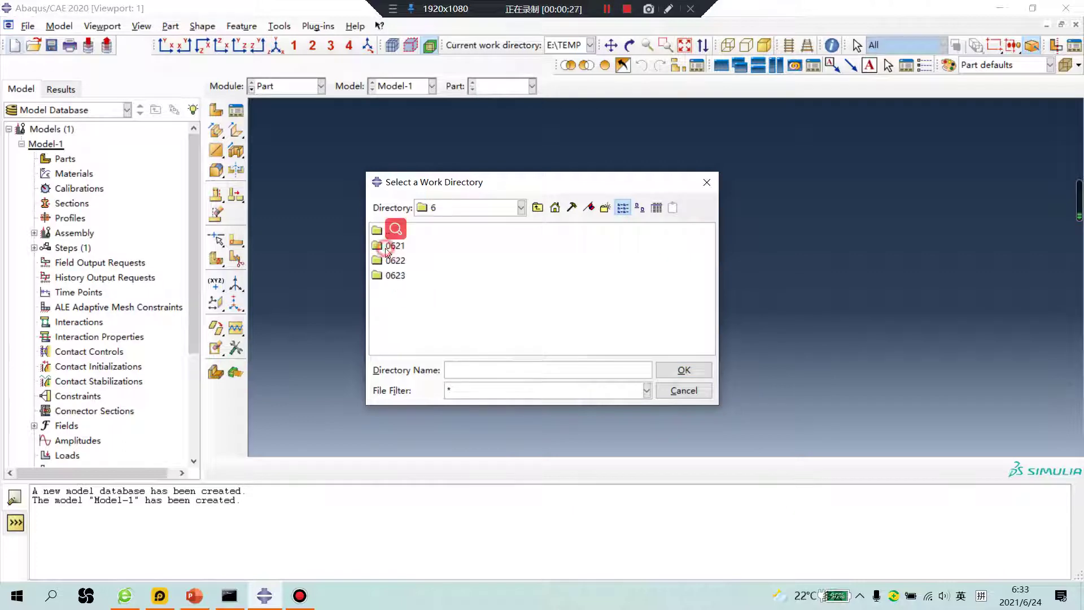
pyautogui.rightClick(408, 313)
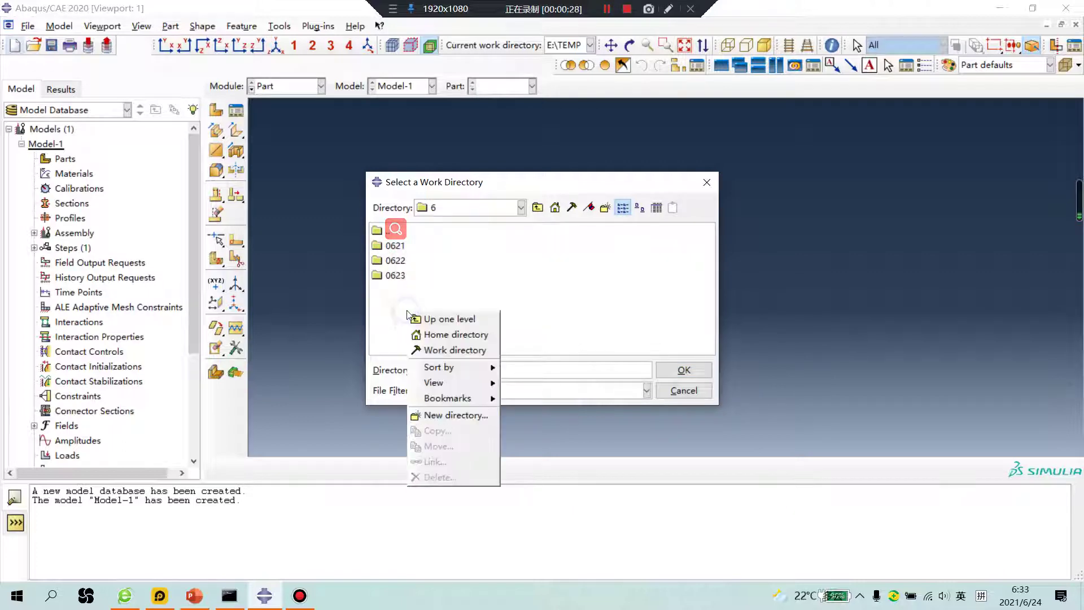
pyautogui.click(469, 417)
pyautogui.write('0624')
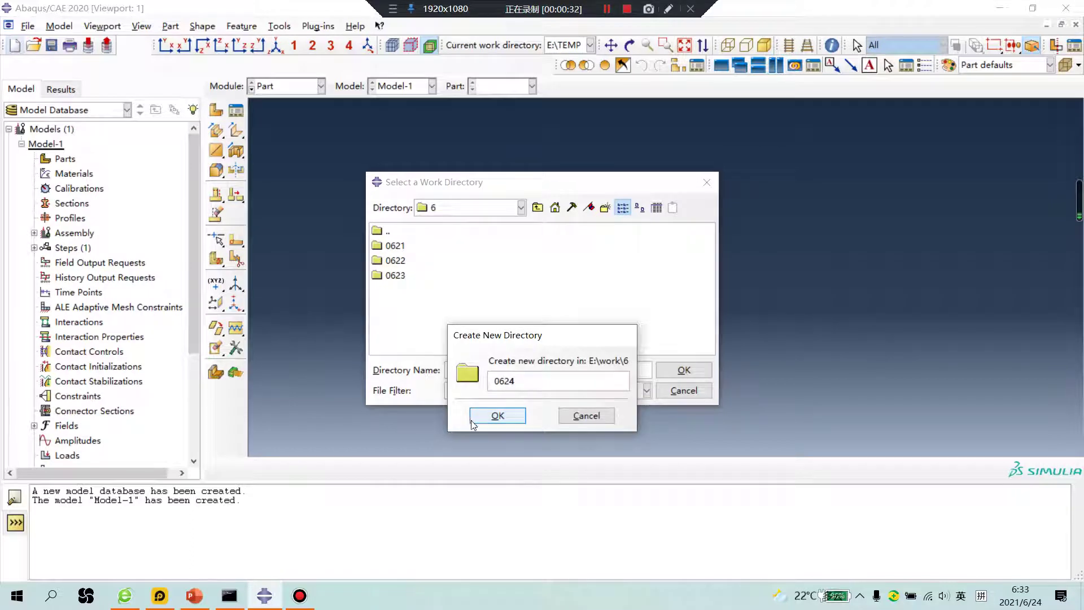
pyautogui.click(472, 421)
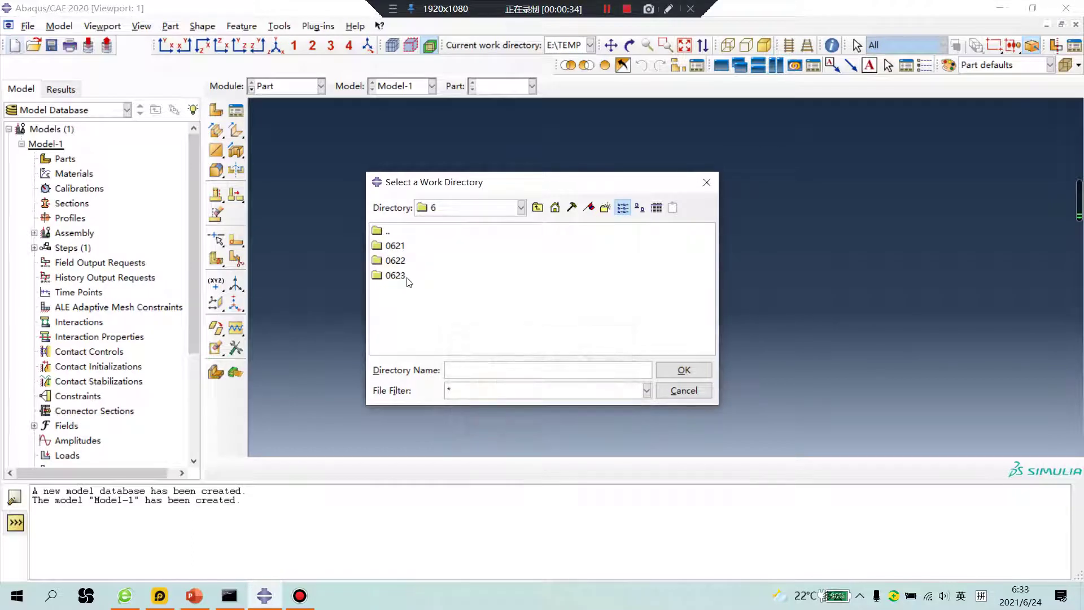
# Create a subfolder named 1 inside 0624 and set E:/work/6/0624/1 as the work directory
pyautogui.doubleClick(397, 290)
pyautogui.rightClick(396, 290)
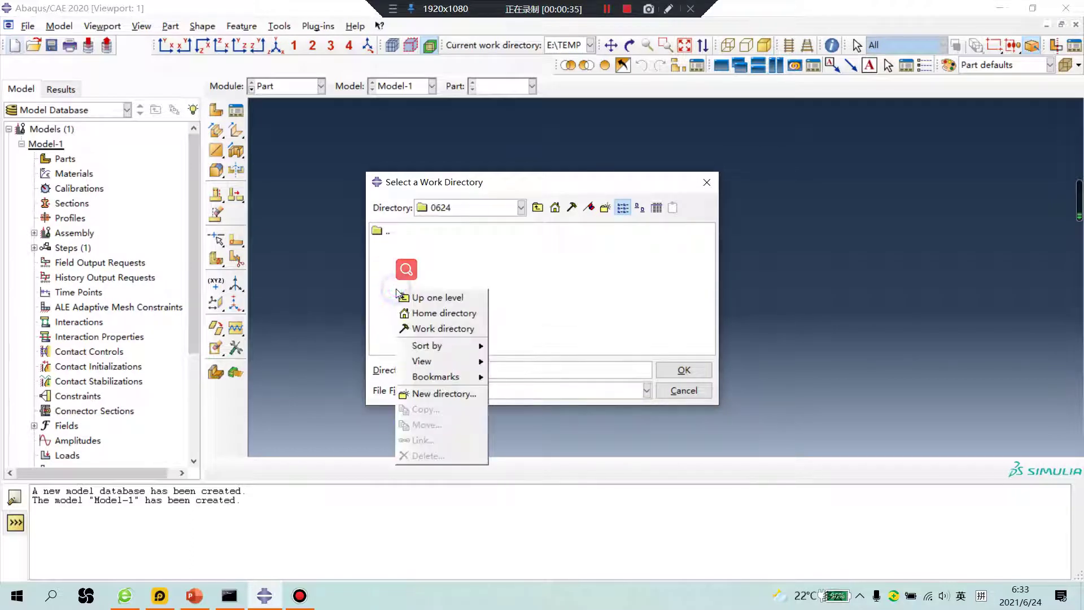
pyautogui.click(441, 392)
pyautogui.write('1')
pyautogui.press('Return')
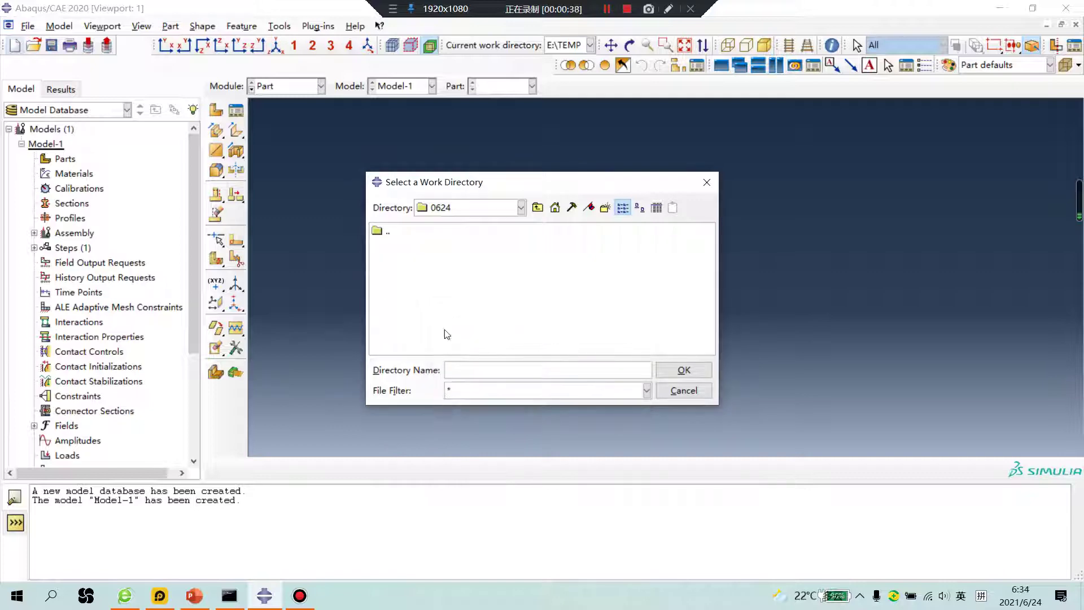
pyautogui.click(384, 245)
pyautogui.click(670, 369)
pyautogui.click(489, 360)
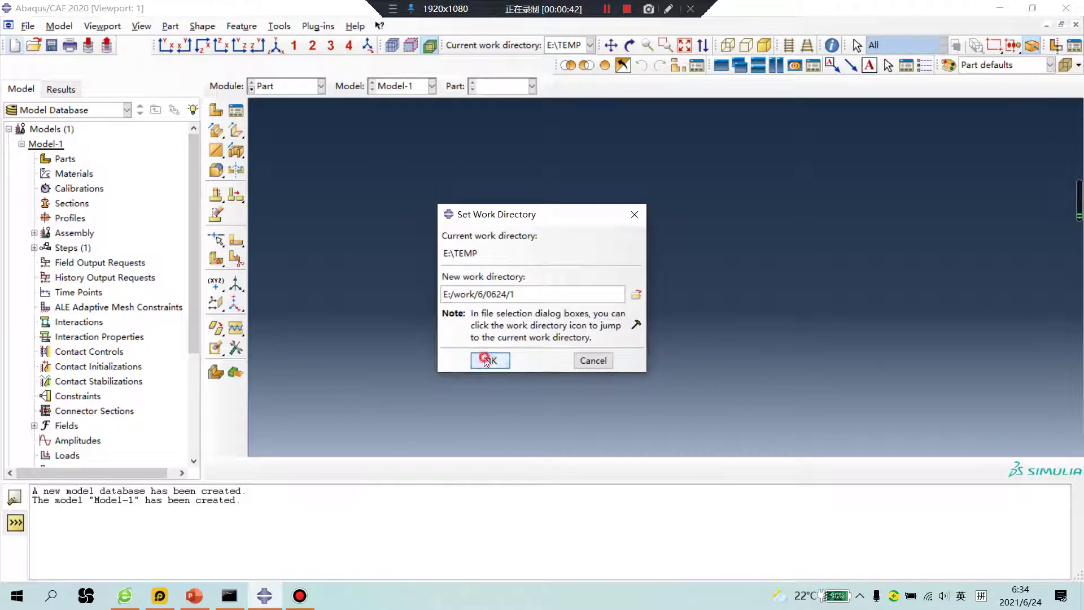
# Quit the pop-up dictionary program running in the system tray
pyautogui.click(859, 598)
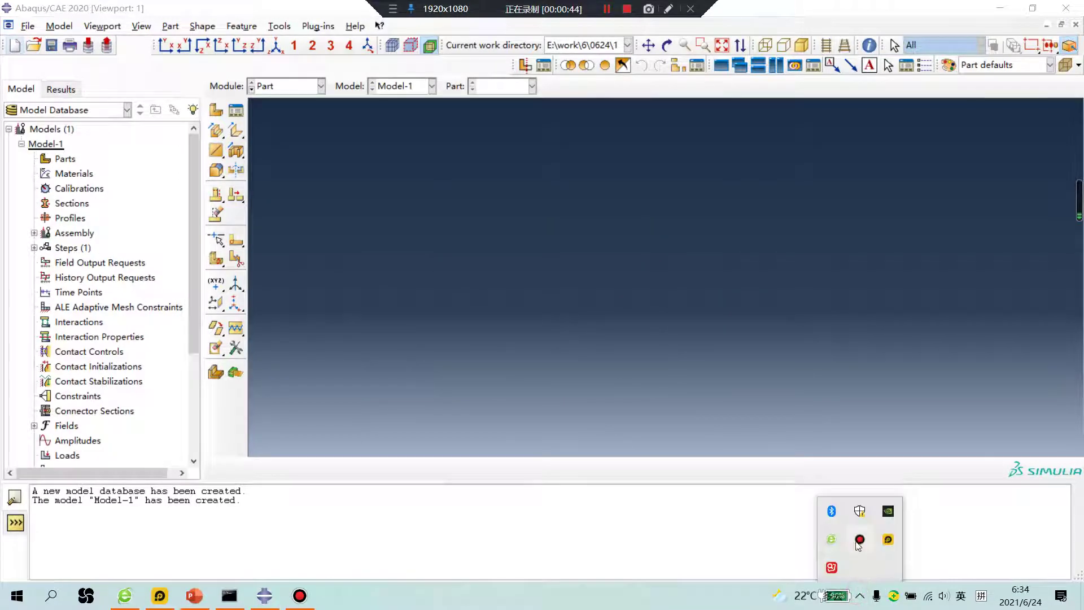
pyautogui.rightClick(834, 568)
pyautogui.click(869, 552)
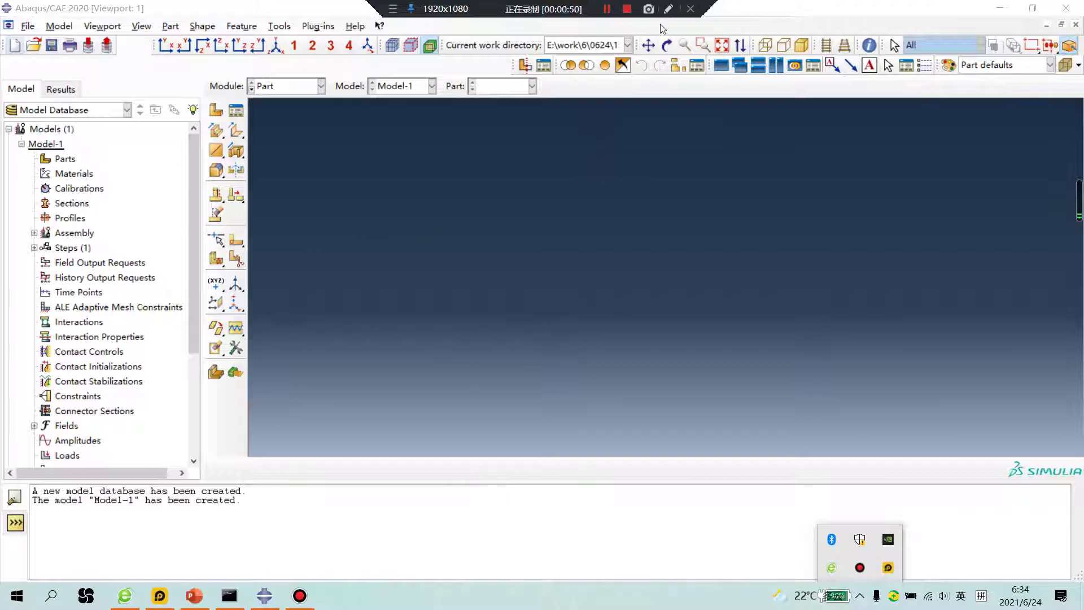
pyautogui.click(668, 8)
pyautogui.moveTo(592, 352)
pyautogui.mouseDown()
pyautogui.moveTo(494, 304)
pyautogui.moveTo(554, 145)
pyautogui.moveTo(707, 287)
pyautogui.moveTo(552, 346)
pyautogui.mouseUp()
pyautogui.moveTo(769, 187)
pyautogui.mouseDown()
pyautogui.moveTo(893, 196)
pyautogui.moveTo(901, 293)
pyautogui.moveTo(814, 325)
pyautogui.moveTo(755, 314)
pyautogui.mouseUp()
pyautogui.click(645, 391)
pyautogui.moveTo(647, 395)
pyautogui.mouseDown()
pyautogui.moveTo(601, 465)
pyautogui.moveTo(527, 441)
pyautogui.moveTo(524, 368)
pyautogui.mouseUp()
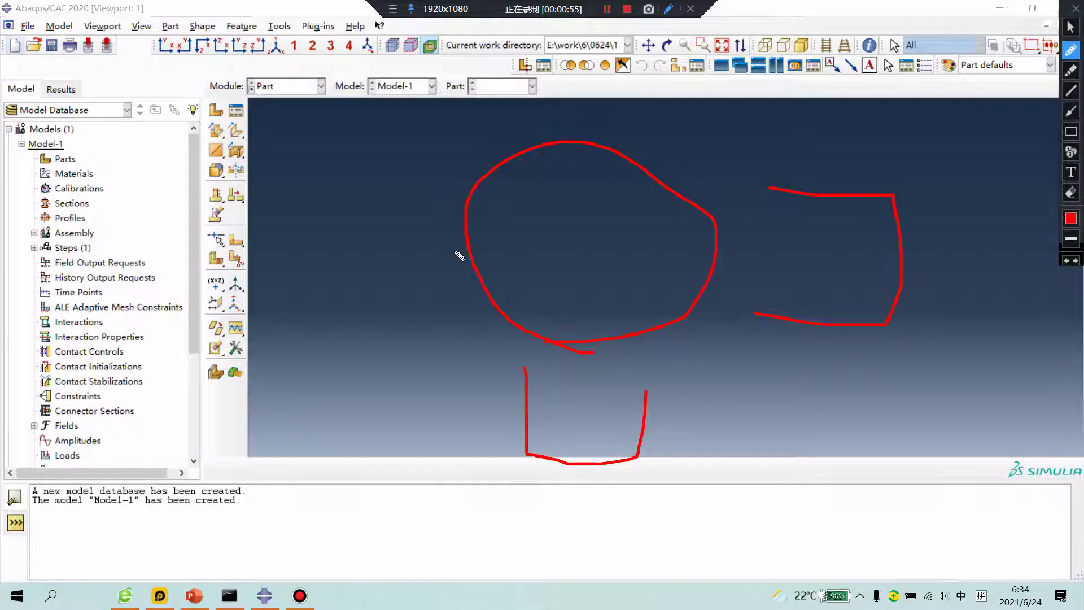
pyautogui.moveTo(420, 245)
pyautogui.mouseDown()
pyautogui.moveTo(255, 216)
pyautogui.moveTo(262, 166)
pyautogui.moveTo(389, 170)
pyautogui.mouseUp()
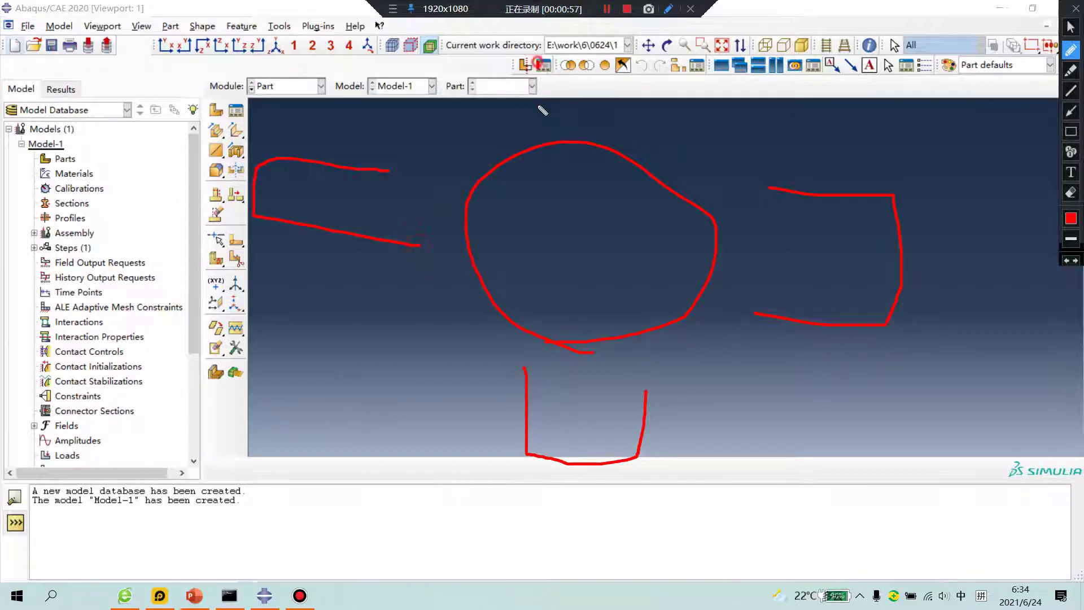
pyautogui.moveTo(538, 108)
pyautogui.mouseDown()
pyautogui.moveTo(651, 51)
pyautogui.moveTo(654, 112)
pyautogui.moveTo(747, 144)
pyautogui.moveTo(764, 184)
pyautogui.moveTo(757, 249)
pyautogui.moveTo(768, 310)
pyautogui.mouseUp()
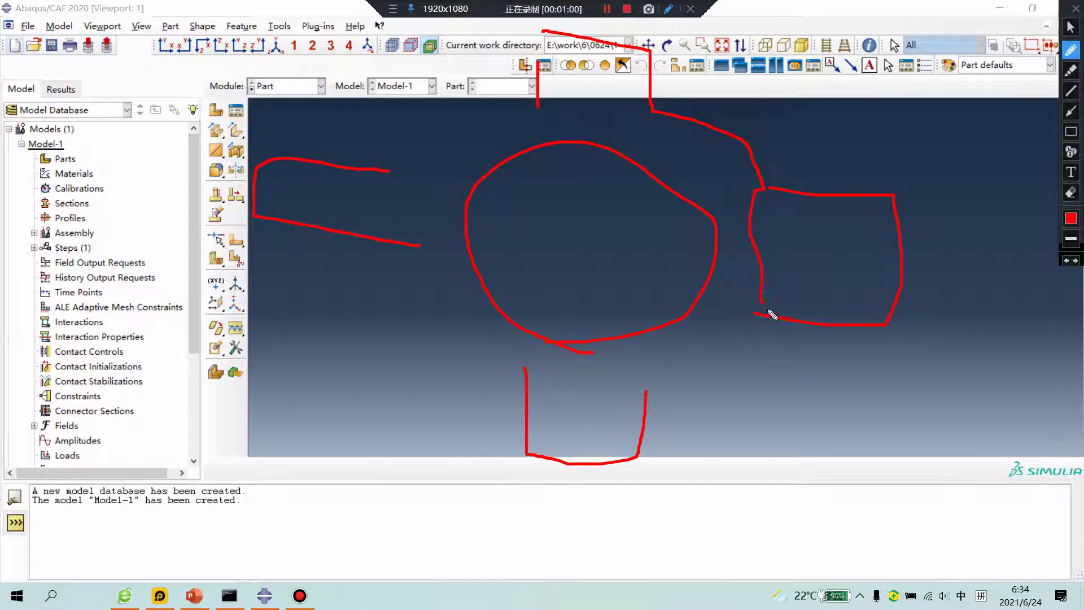
pyautogui.moveTo(763, 254); pyautogui.dragTo(766, 192)
pyautogui.moveTo(757, 313)
pyautogui.mouseDown()
pyautogui.moveTo(683, 400)
pyautogui.moveTo(638, 390)
pyautogui.mouseUp()
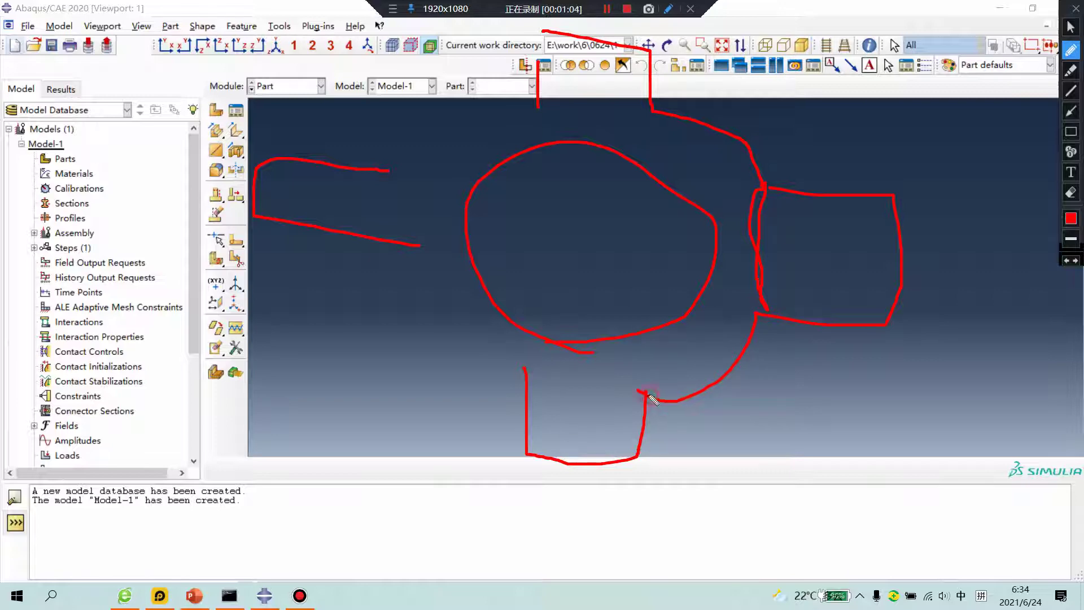
pyautogui.moveTo(524, 367)
pyautogui.mouseDown()
pyautogui.moveTo(451, 332)
pyautogui.moveTo(414, 243)
pyautogui.mouseUp()
pyautogui.moveTo(389, 170)
pyautogui.mouseDown()
pyautogui.moveTo(505, 99)
pyautogui.moveTo(558, 102)
pyautogui.mouseUp()
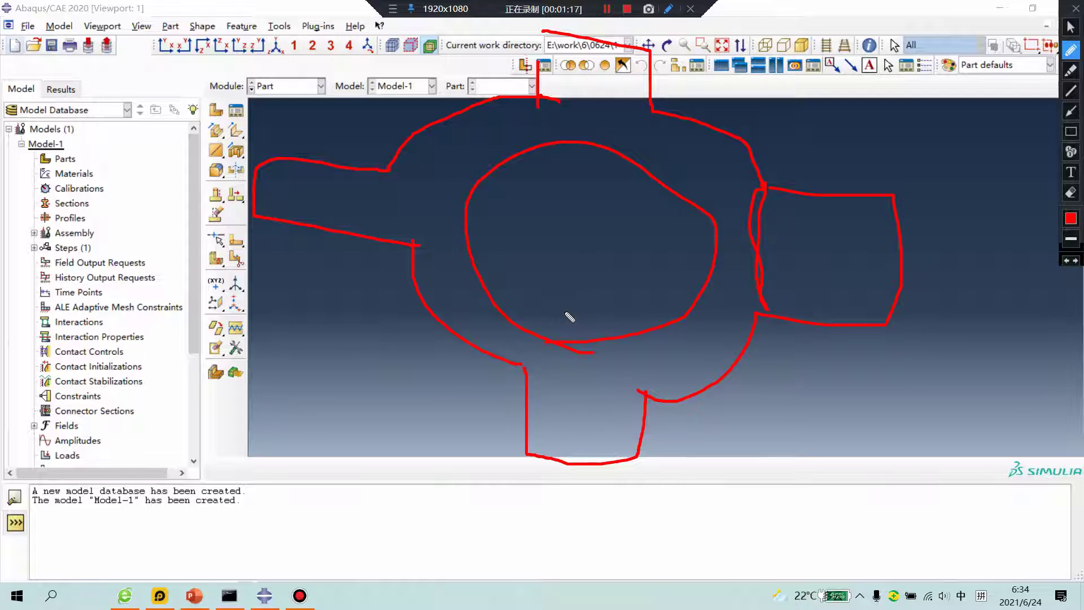
pyautogui.press('Escape')
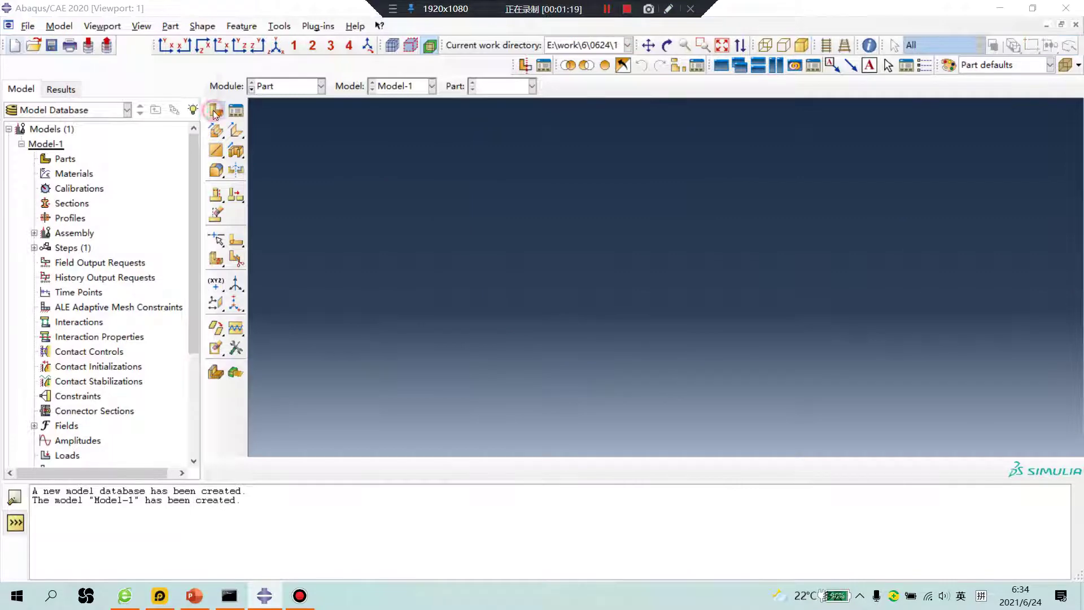
# Start a 3D deformable solid extrusion part with approximate size 200 and sketch a circle centred at the origin through (21.25, 0)
pyautogui.click(216, 110)
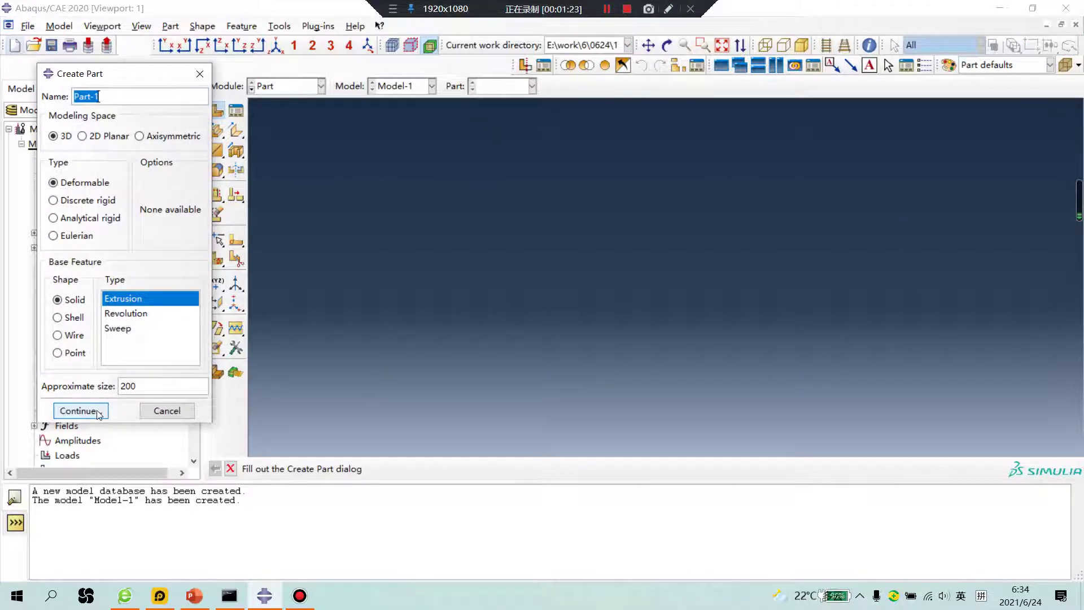
pyautogui.click(79, 411)
pyautogui.click(215, 132)
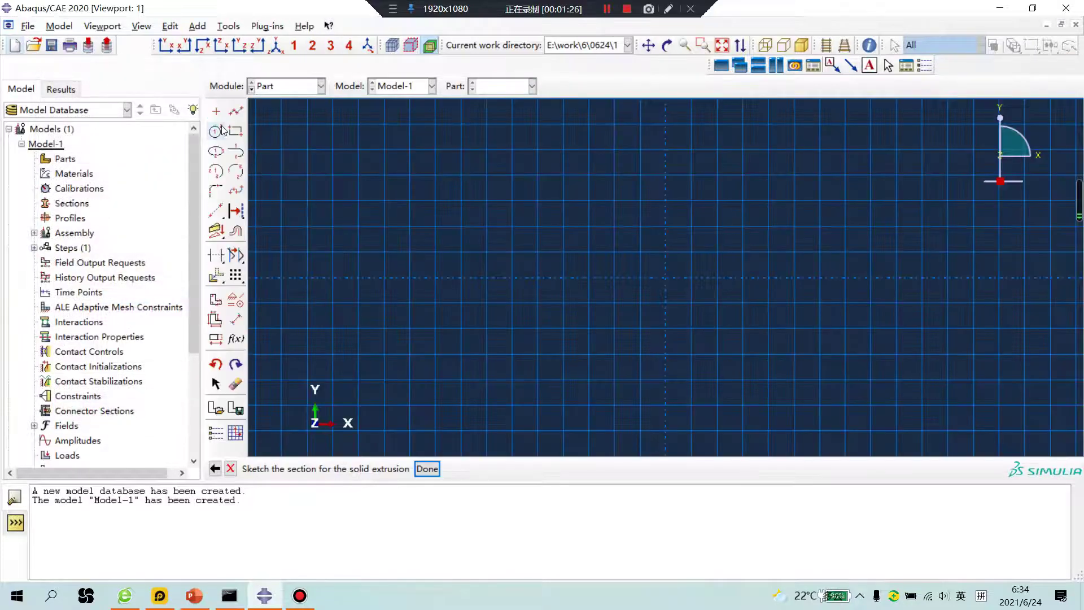
pyautogui.click(666, 277)
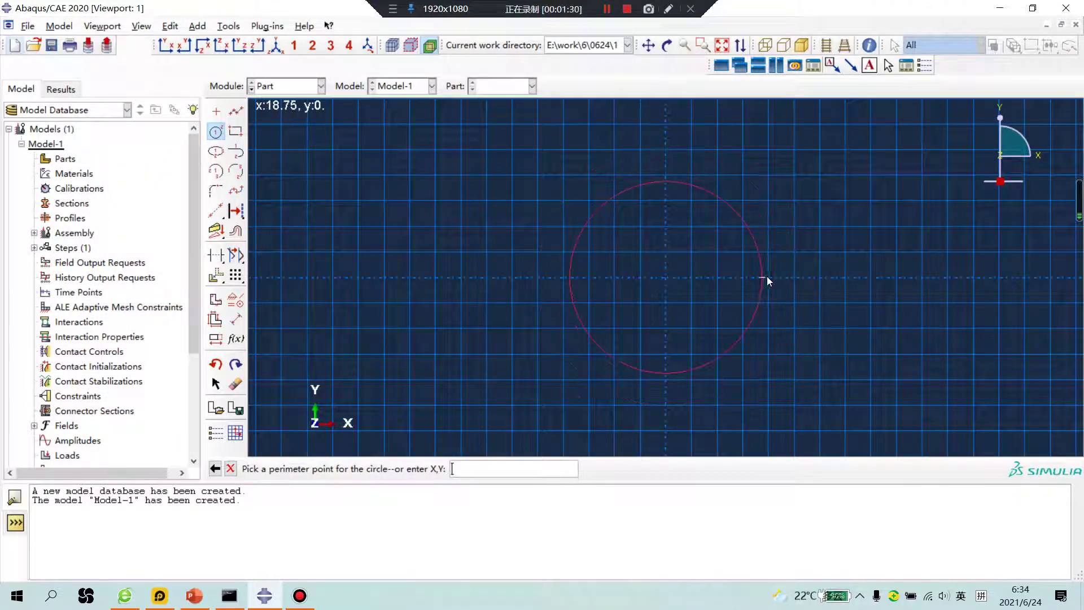
pyautogui.click(775, 277)
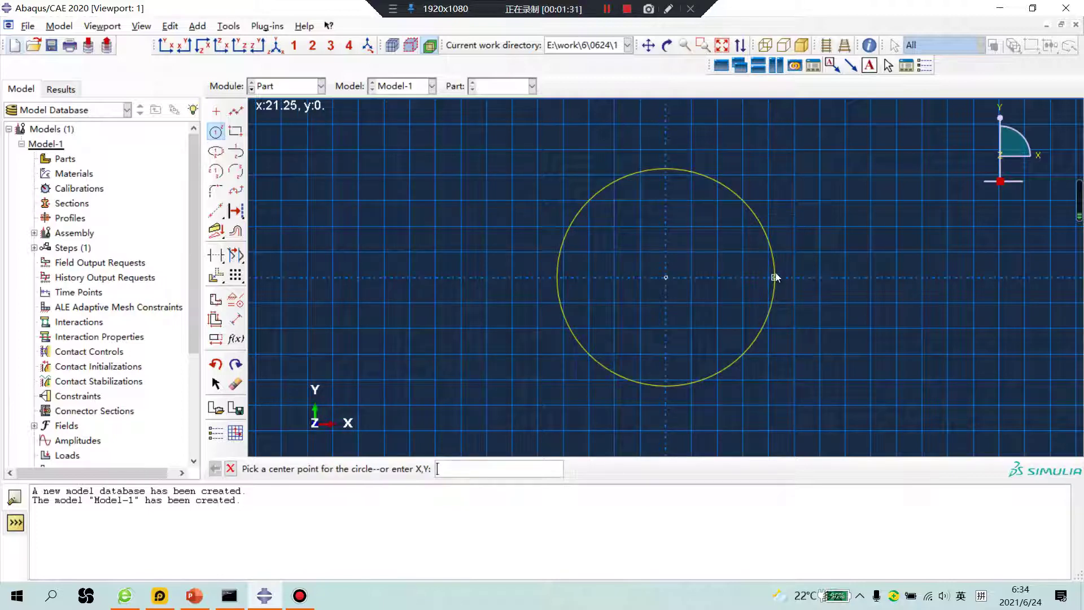
# Sketch a larger concentric circle around the first one through (30, 10) and trim it away
pyautogui.scroll(3, 777, 279)
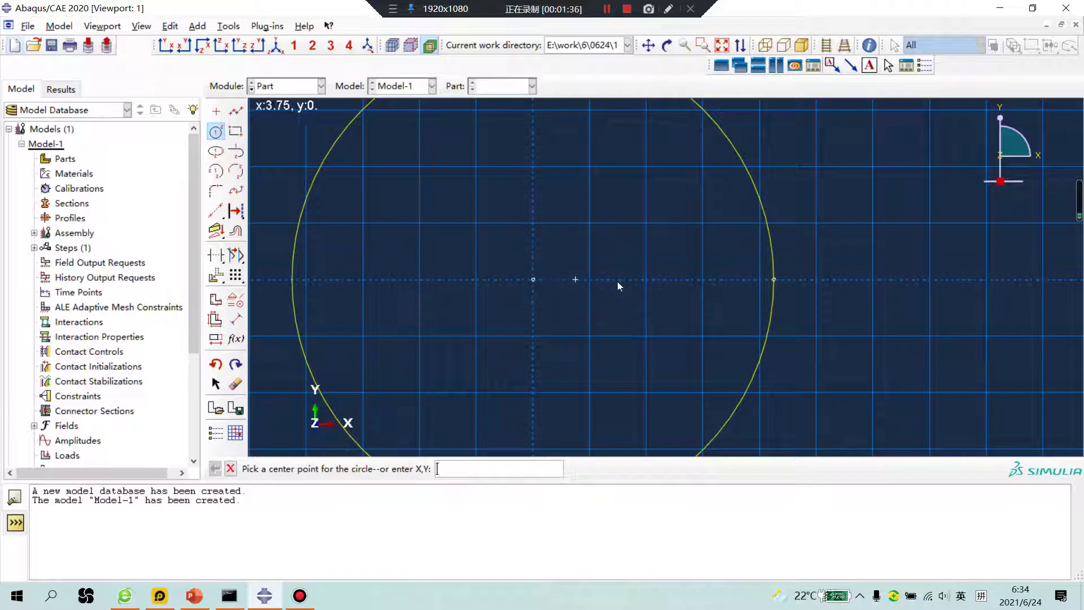
pyautogui.scroll(-3, 641, 285)
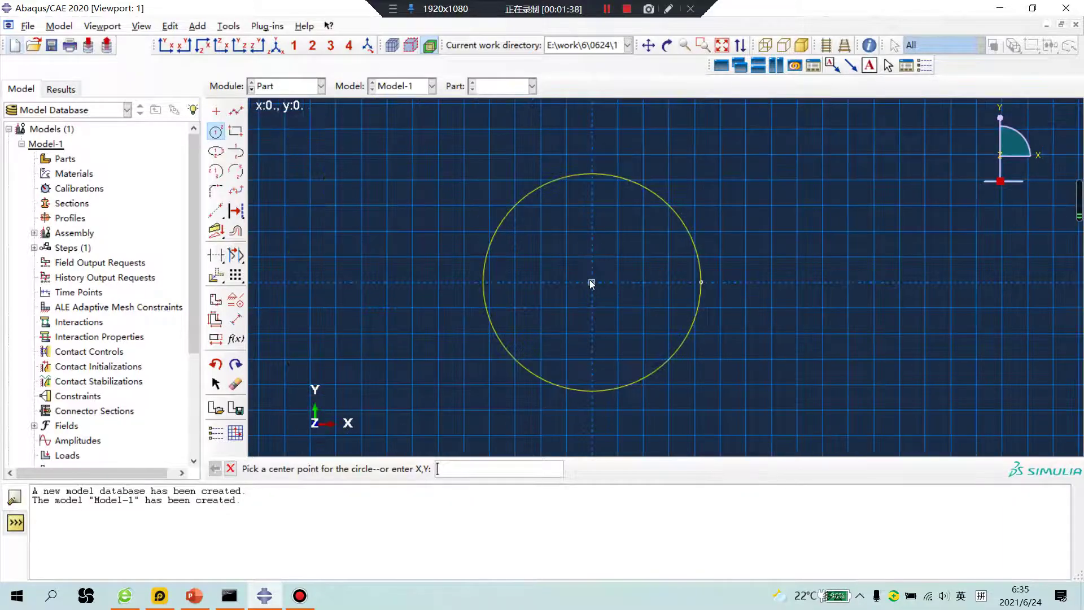
pyautogui.click(592, 283)
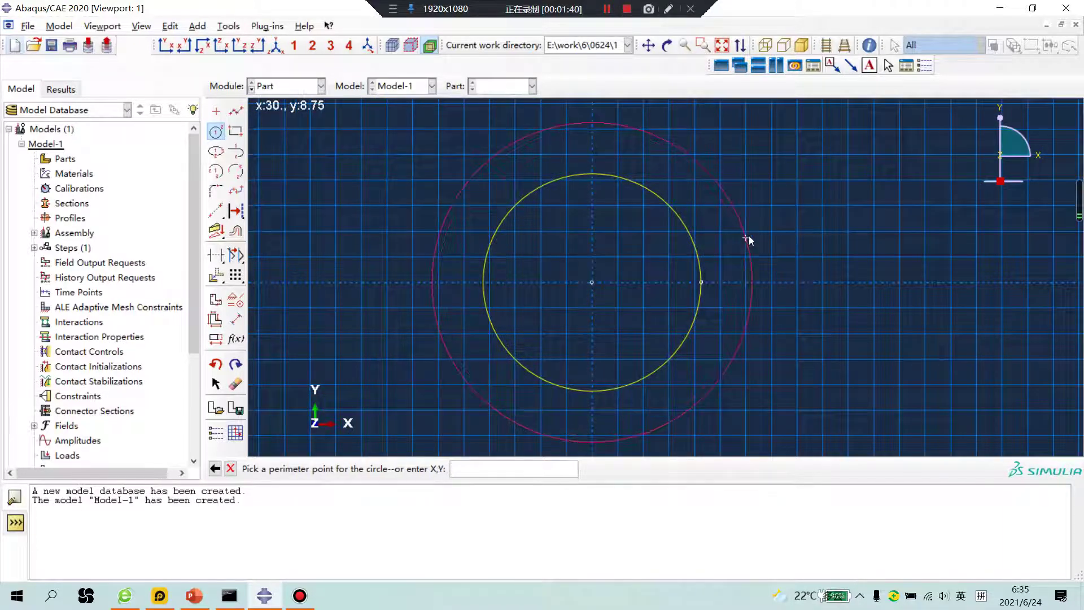
pyautogui.click(746, 232)
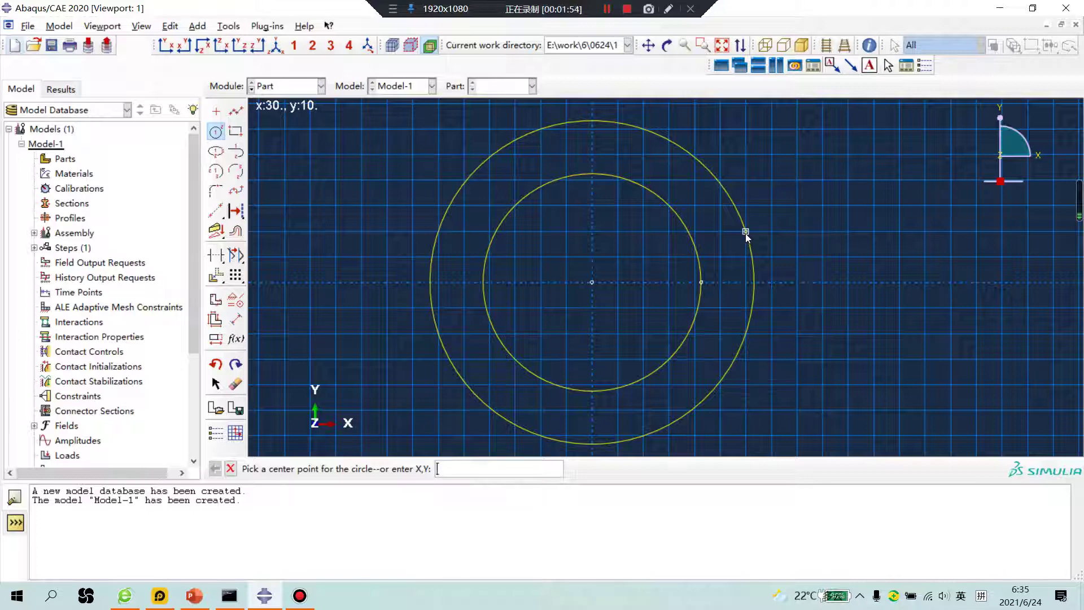
pyautogui.click(219, 257)
pyautogui.click(739, 204)
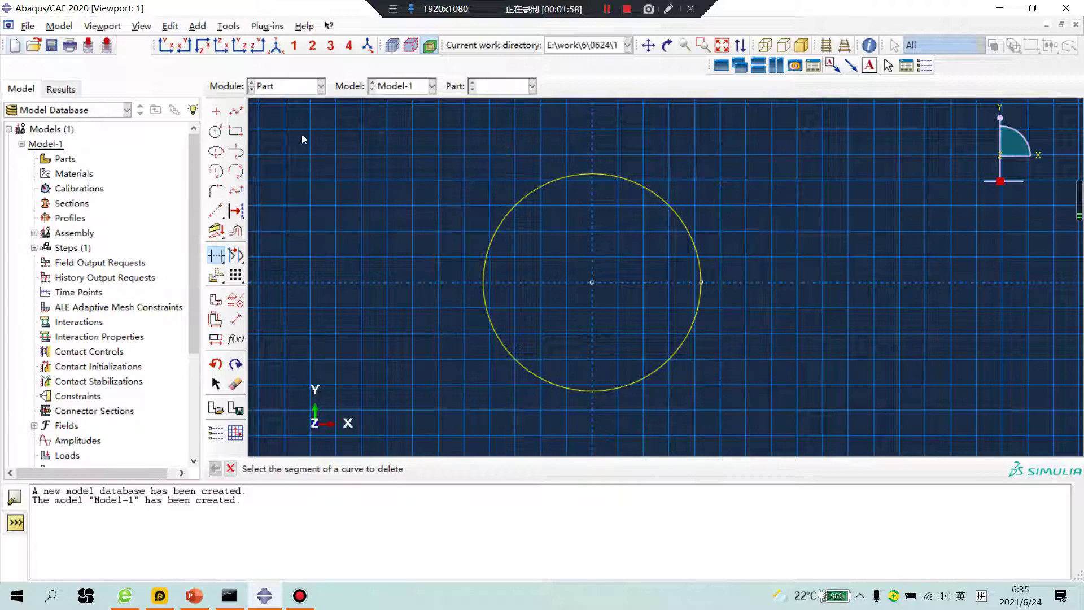
# Sketch an outer circle centred at the origin with its perimeter point on the horizontal axis at about (30, 0)
pyautogui.click(236, 131)
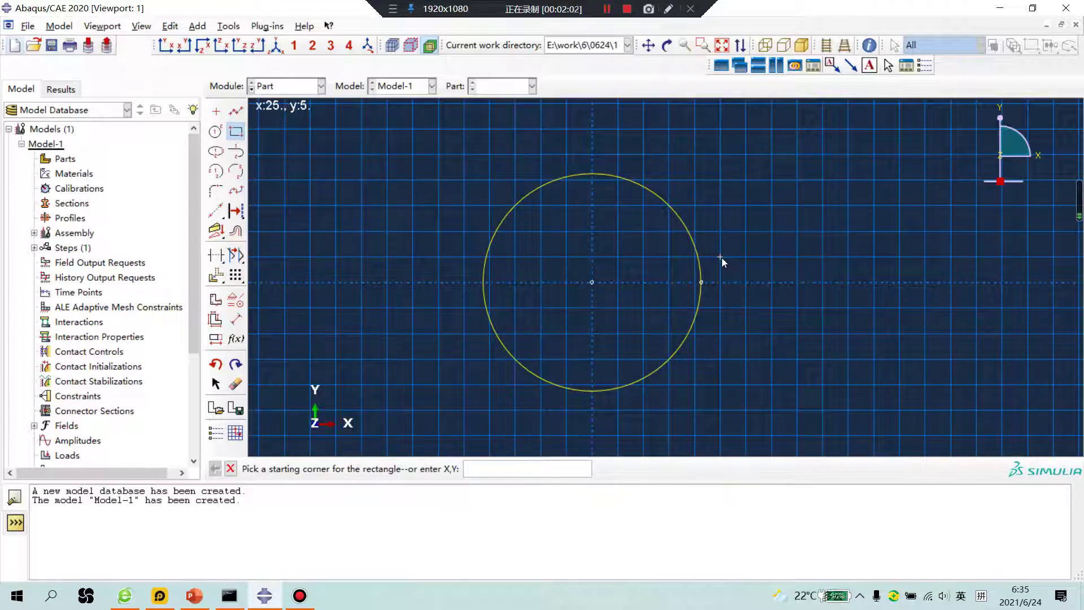
pyautogui.click(216, 131)
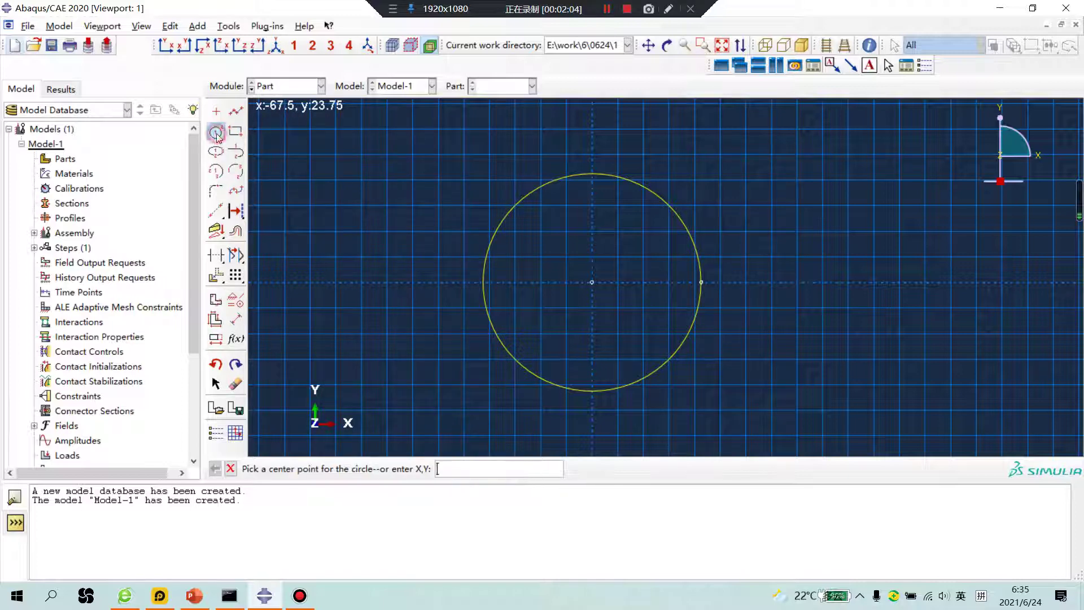
pyautogui.click(592, 282)
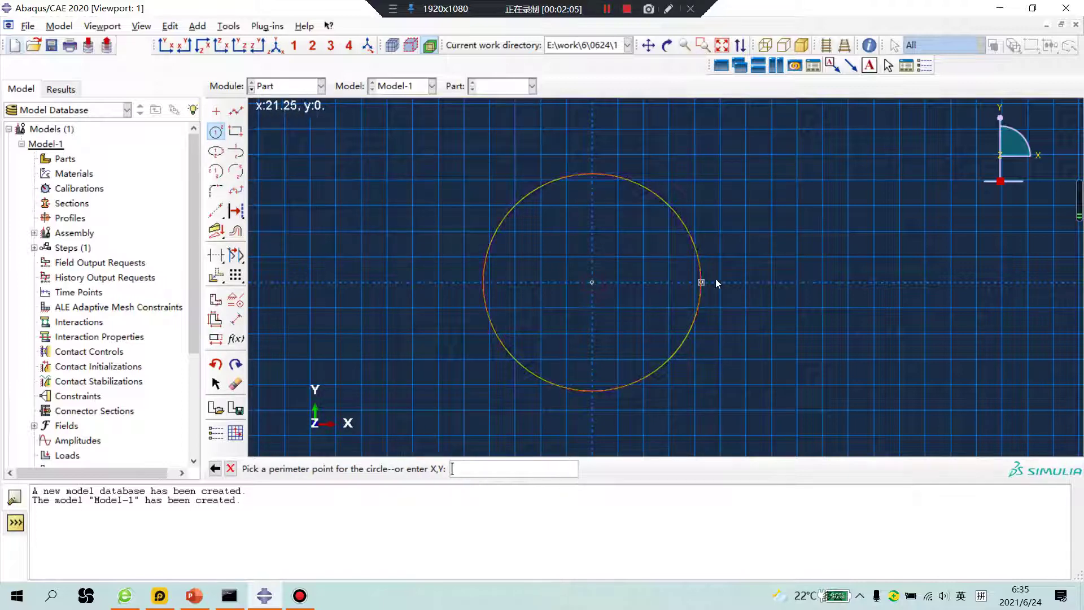
pyautogui.click(748, 281)
# Sketch a three-sided arm outline with connected lines through (15, 5), (50, 5), (50, -5) and (15, -5)
pyautogui.scroll(-2, 853, 288)
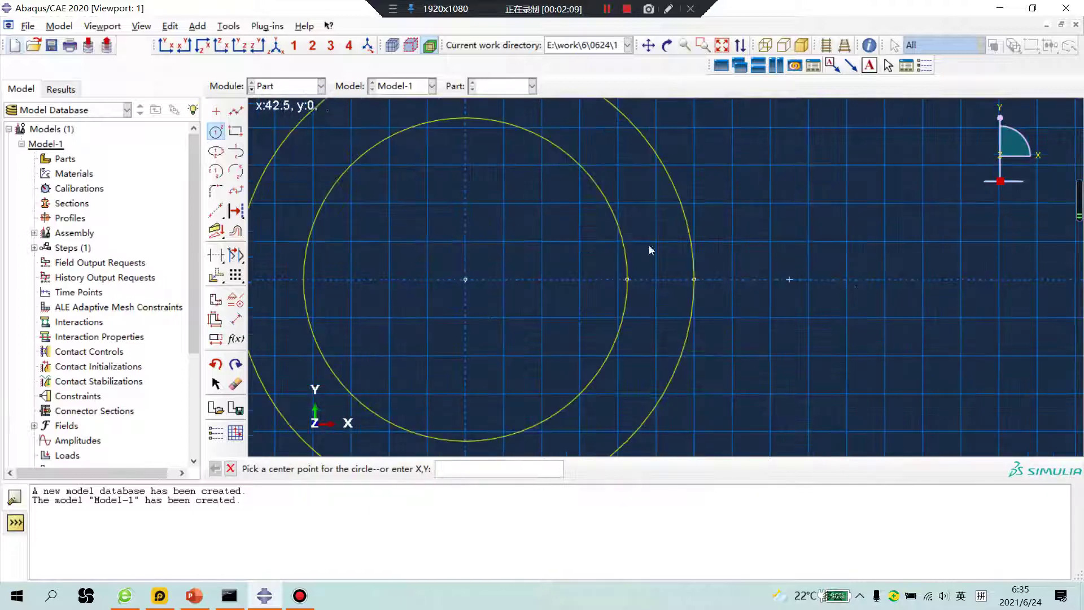
pyautogui.click(236, 112)
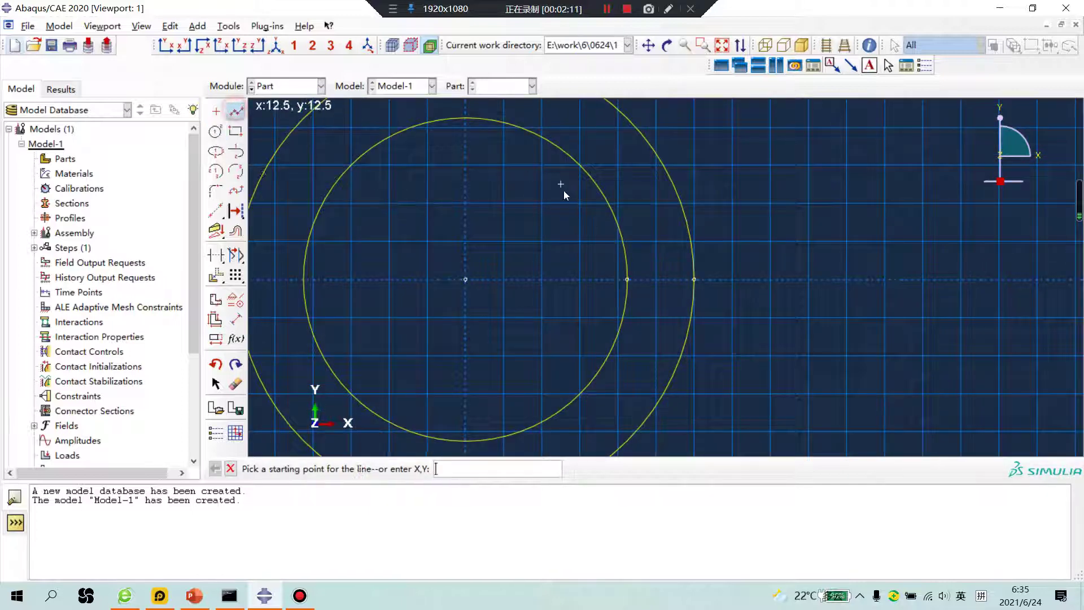
pyautogui.click(583, 240)
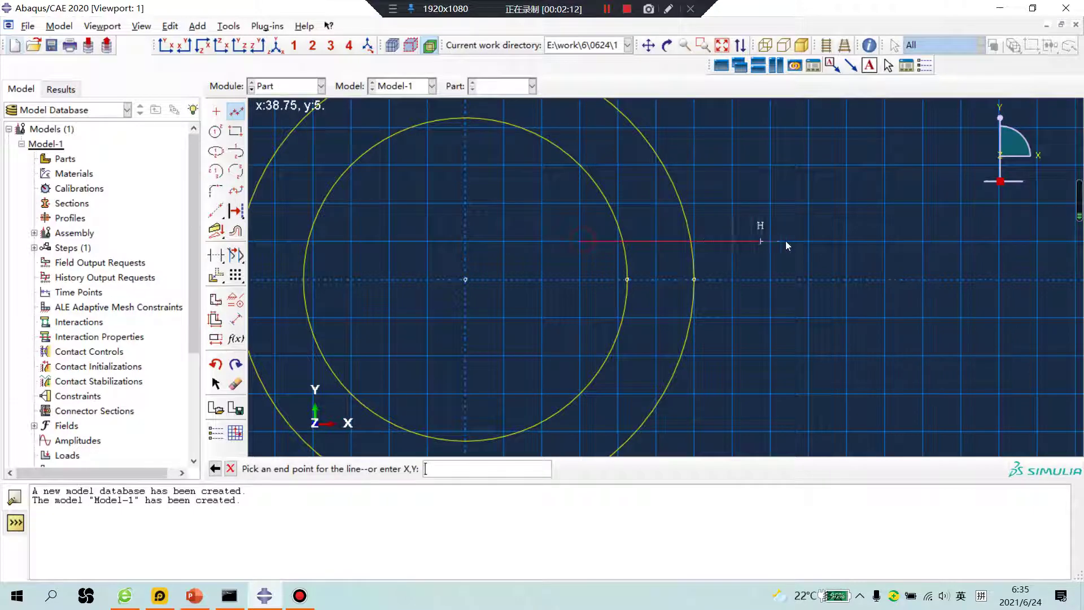
pyautogui.click(848, 241)
pyautogui.click(852, 317)
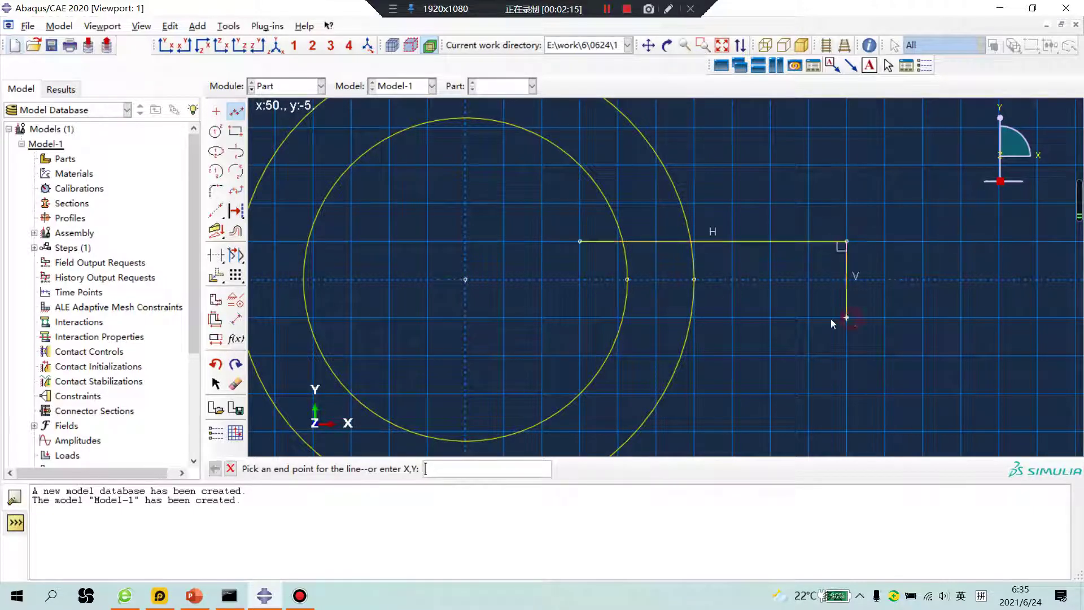
pyautogui.click(580, 317)
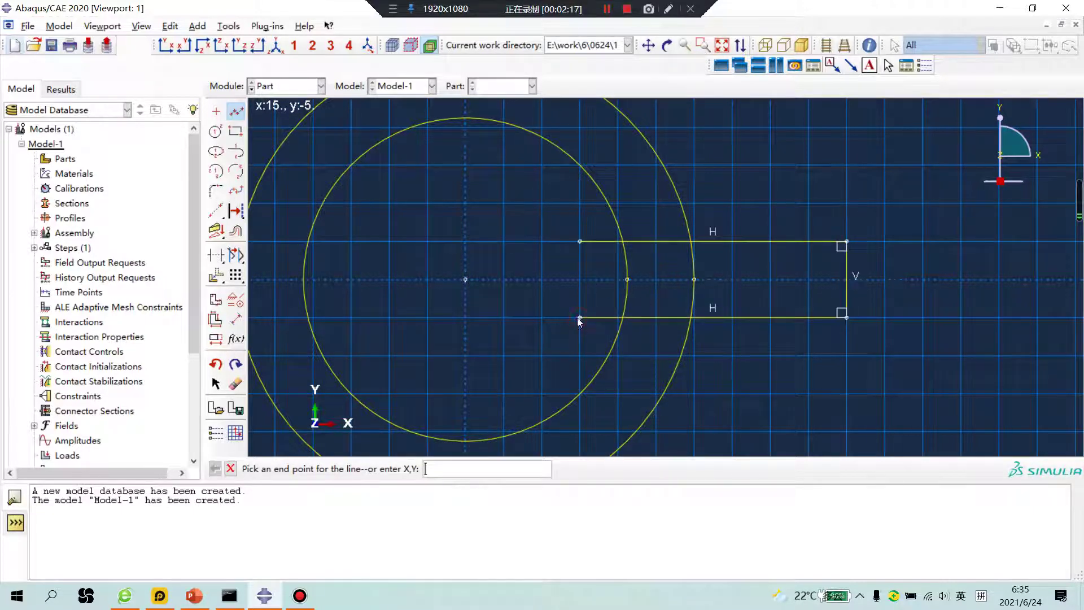
# Trim the arm's lines inside the outer circle and the outer circle's arc between the arm's two sides
pyautogui.click(215, 256)
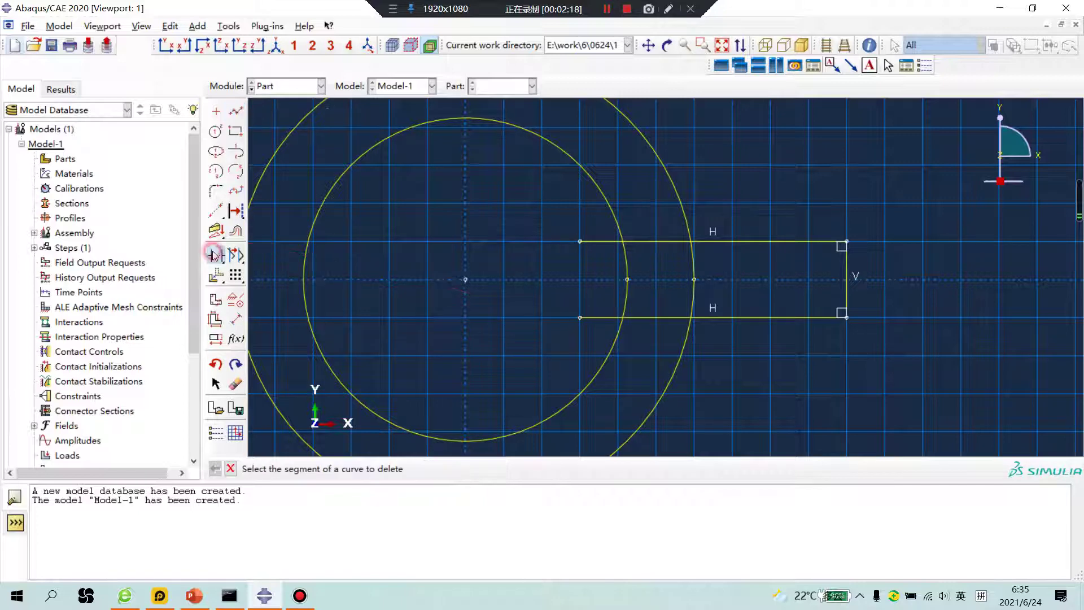
pyautogui.click(596, 247)
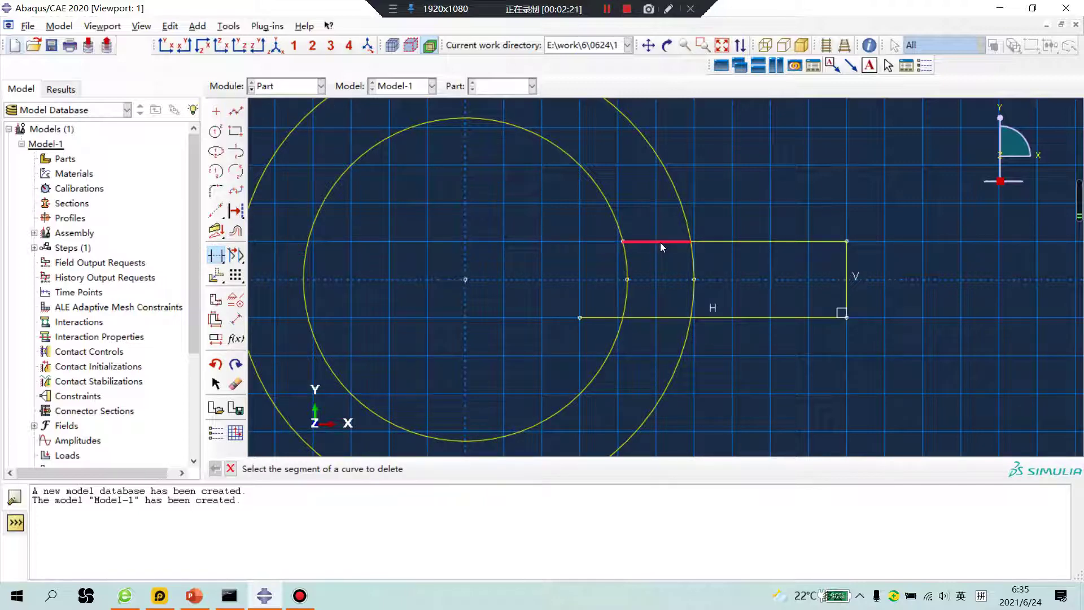
pyautogui.click(690, 254)
pyautogui.click(693, 295)
pyautogui.click(655, 317)
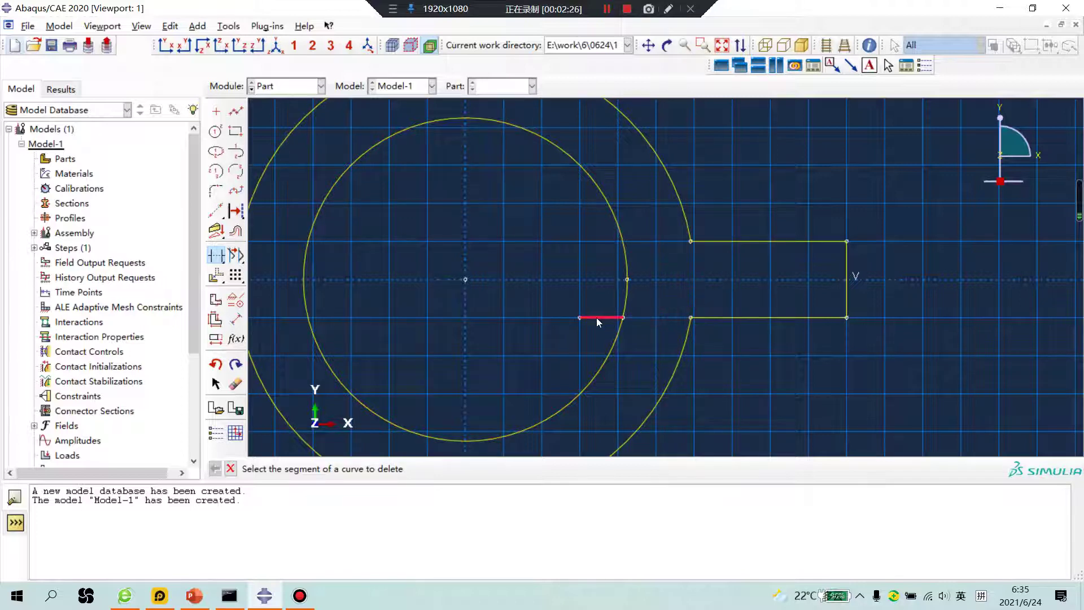
pyautogui.click(597, 317)
# Radially pattern the arm's three lines to 4 copies over a total angle of 360 degrees
pyautogui.scroll(-3, 760, 352)
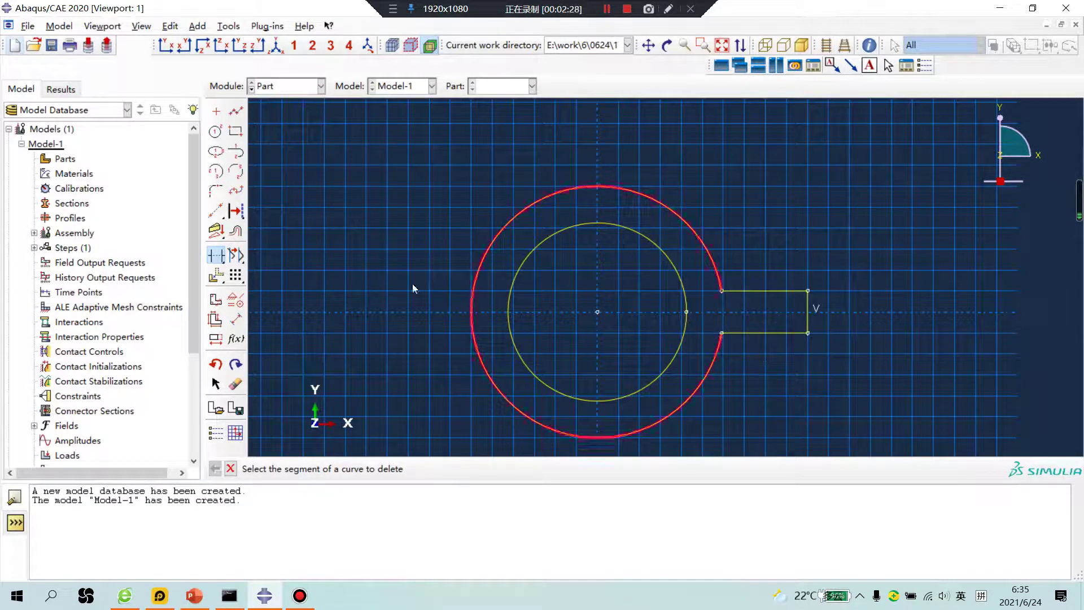
pyautogui.click(245, 282)
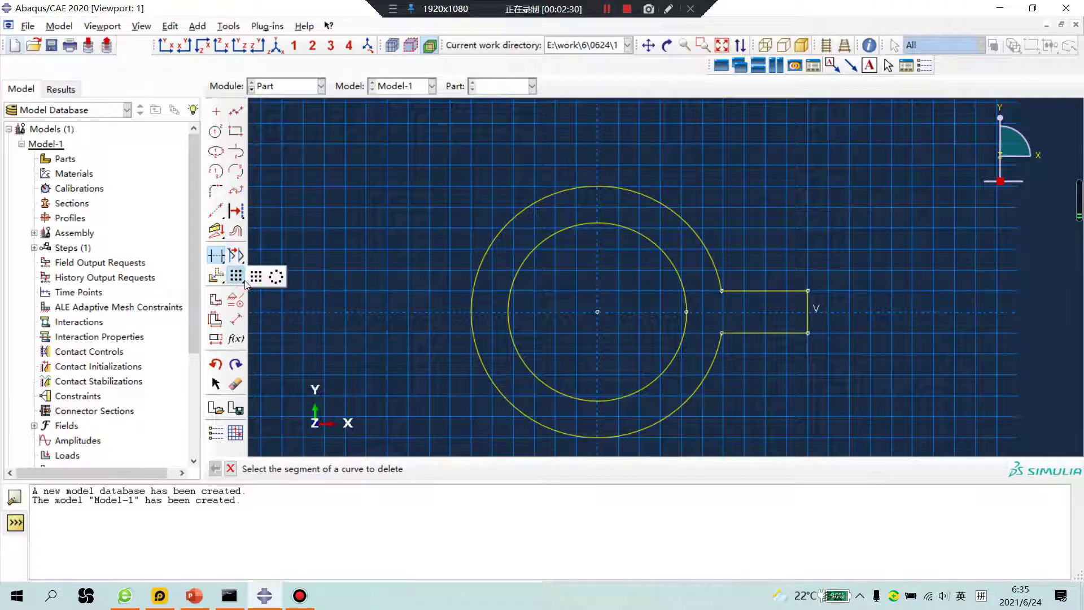
pyautogui.click(276, 278)
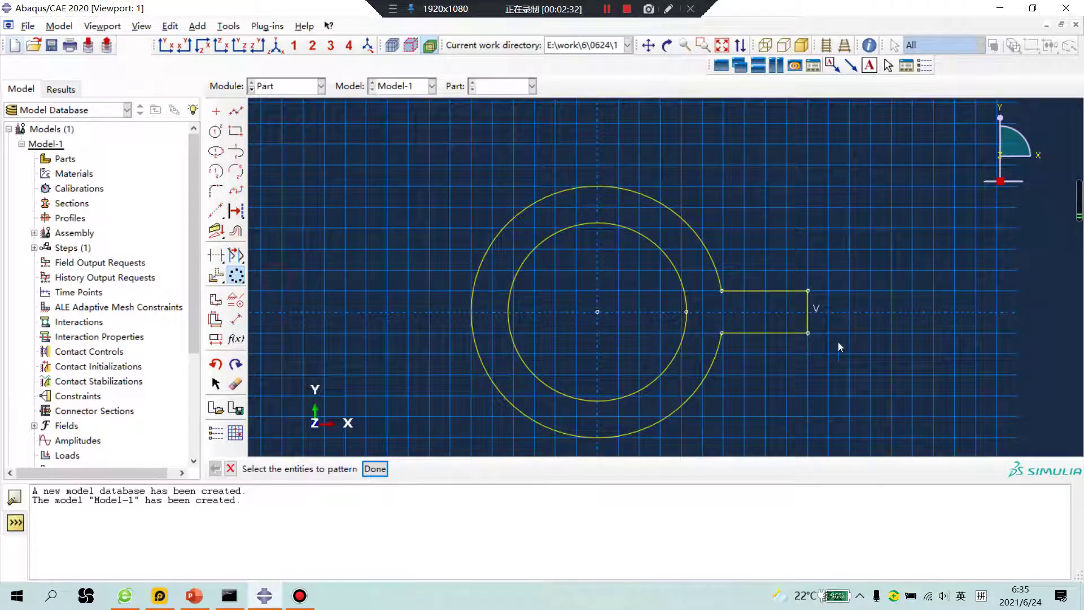
pyautogui.moveTo(866, 355); pyautogui.dragTo(772, 244)
pyautogui.click(375, 469)
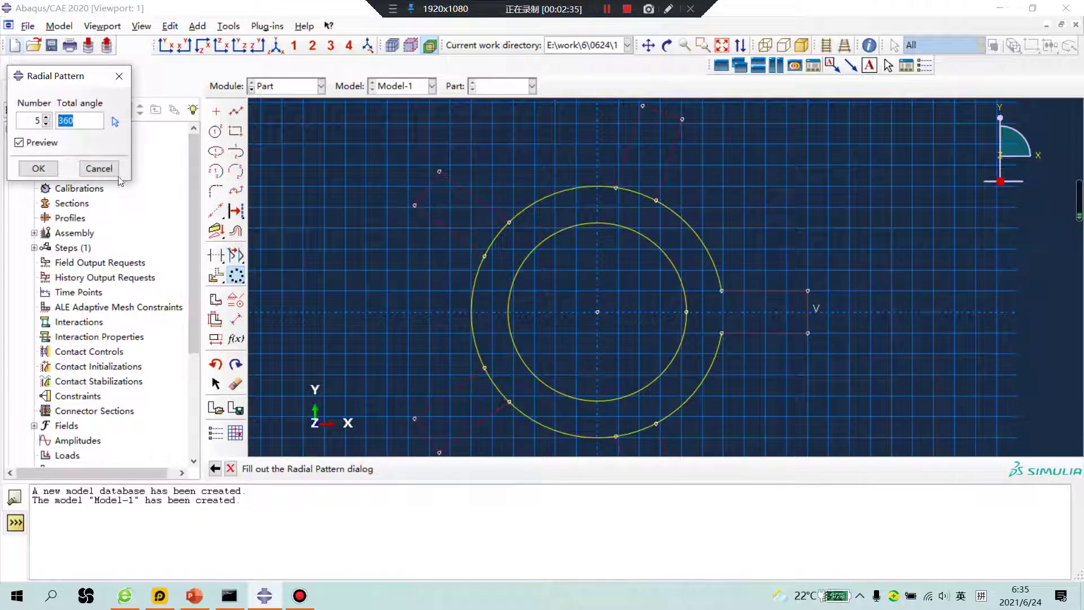
pyautogui.click(46, 124)
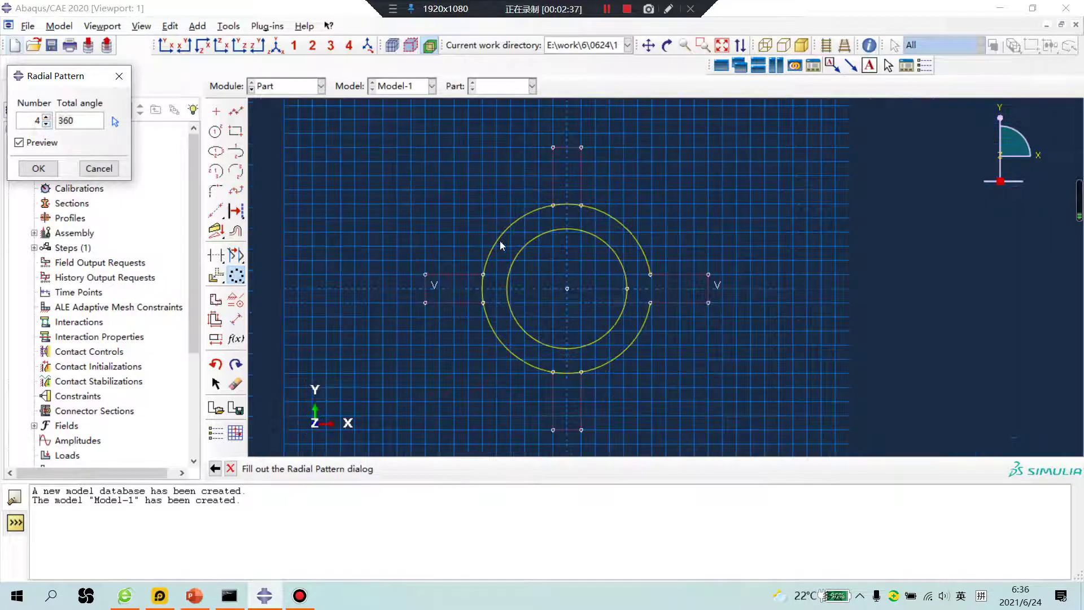
pyautogui.click(38, 169)
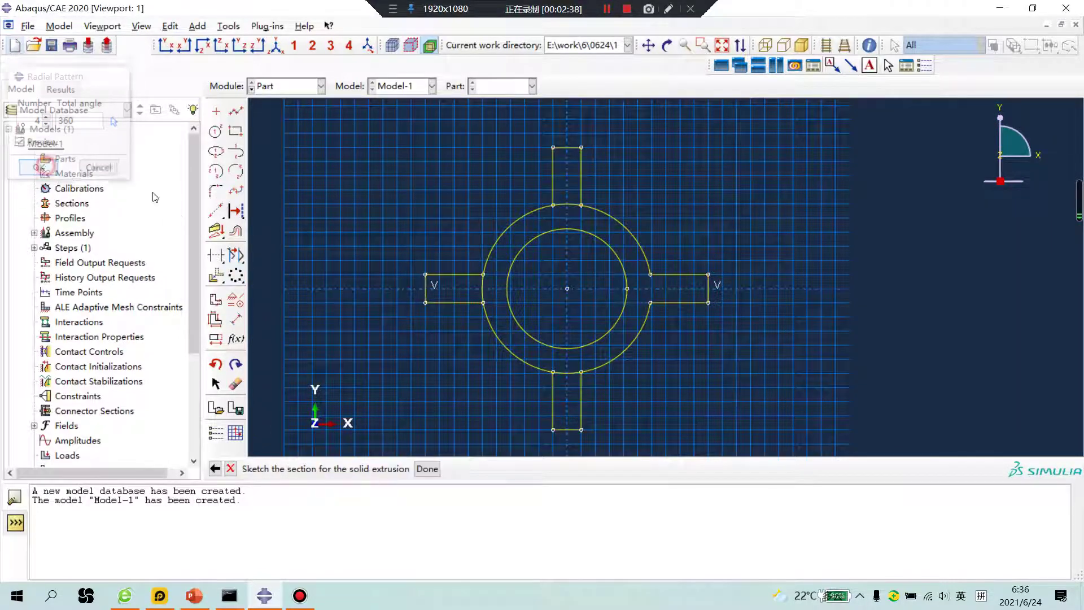
# Trim away the outer circle's arcs that close off the roots of the patterned arms
pyautogui.click(216, 255)
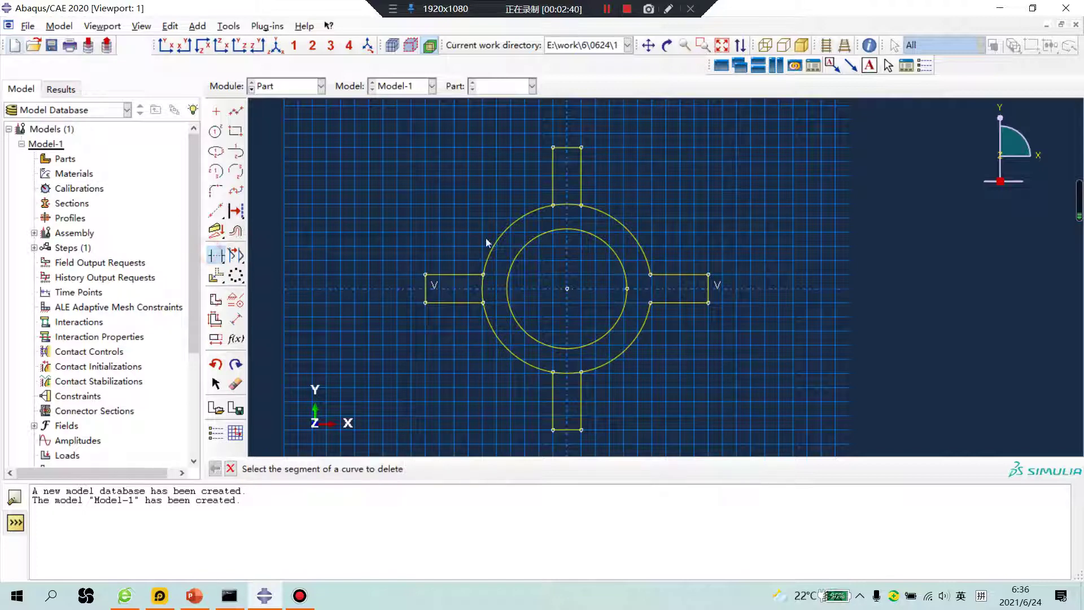
pyautogui.click(484, 288)
pyautogui.press('Escape')
# Finish the section sketch and extrude it to a blind depth of 3
pyautogui.click(430, 468)
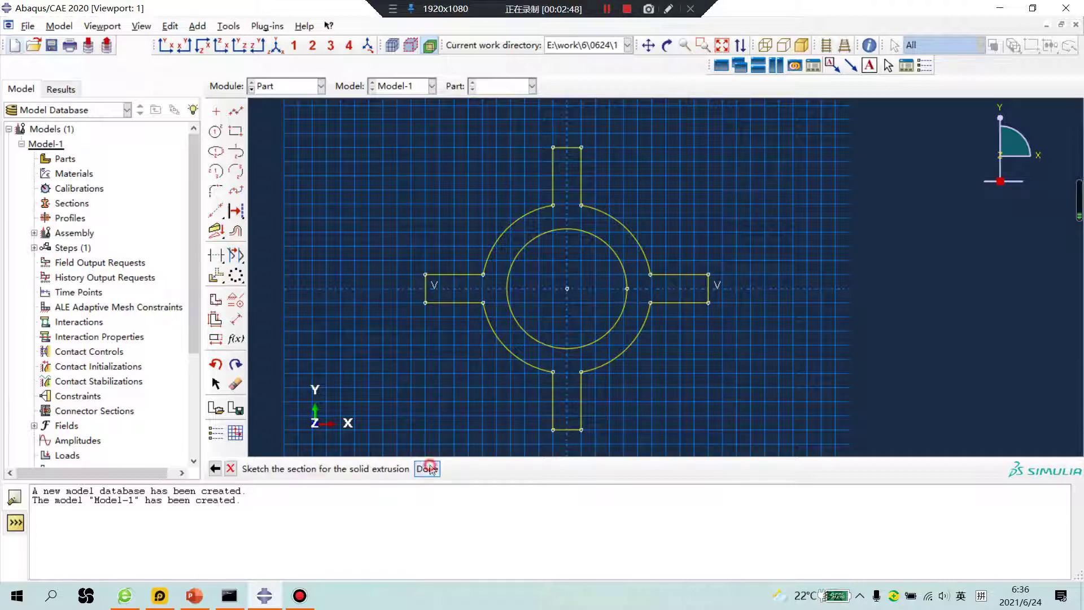
pyautogui.moveTo(75, 137); pyautogui.dragTo(47, 139)
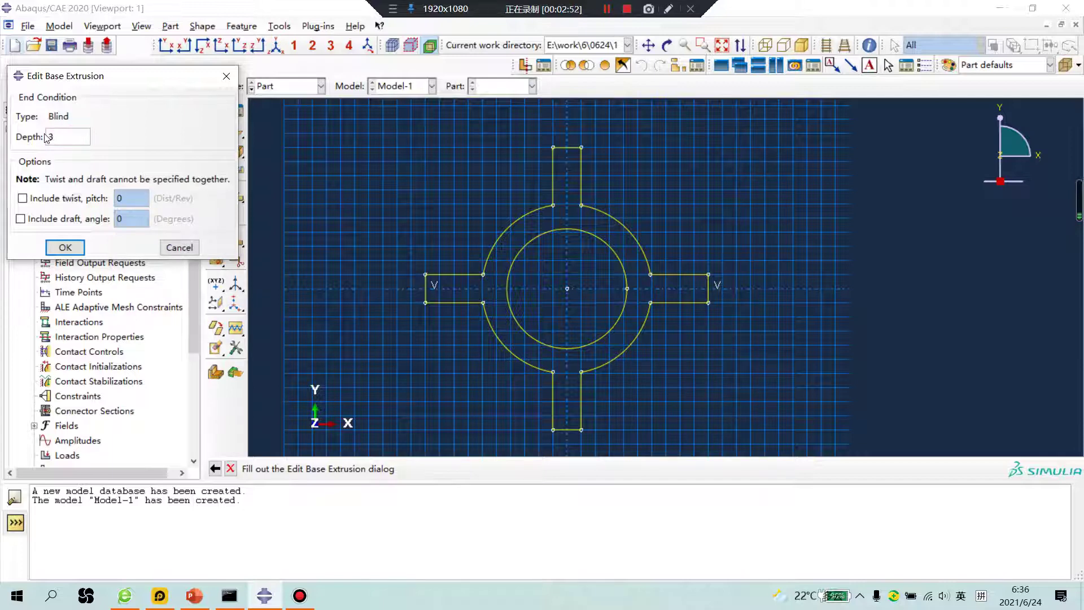
pyautogui.press('Return')
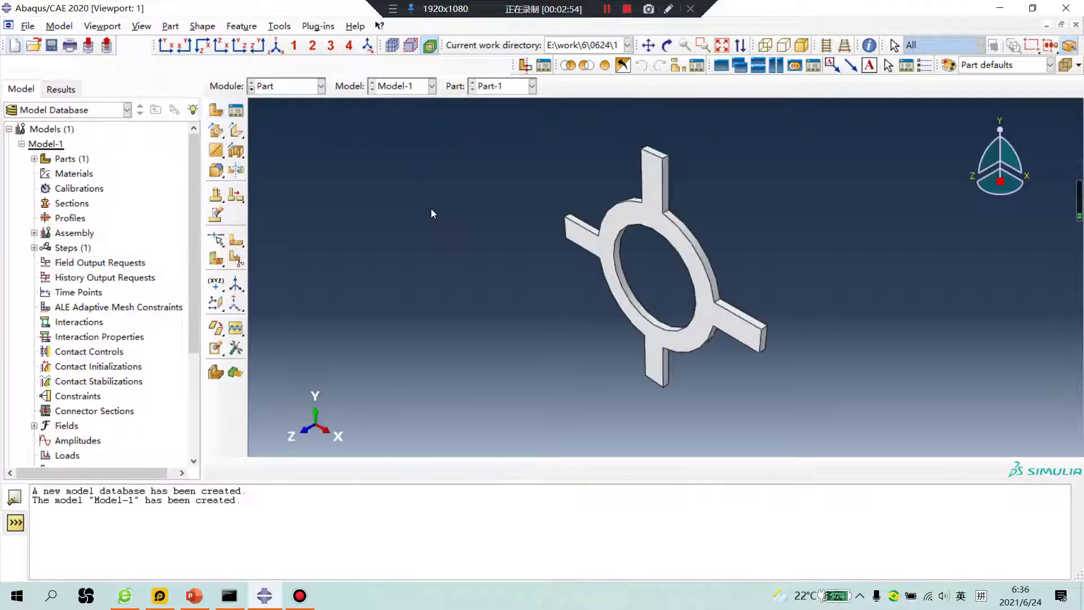
# Create an isotropic elastic material in the Property module with Young's modulus 2e5 and Poisson's ratio 0.3
pyautogui.click(294, 86)
pyautogui.click(282, 116)
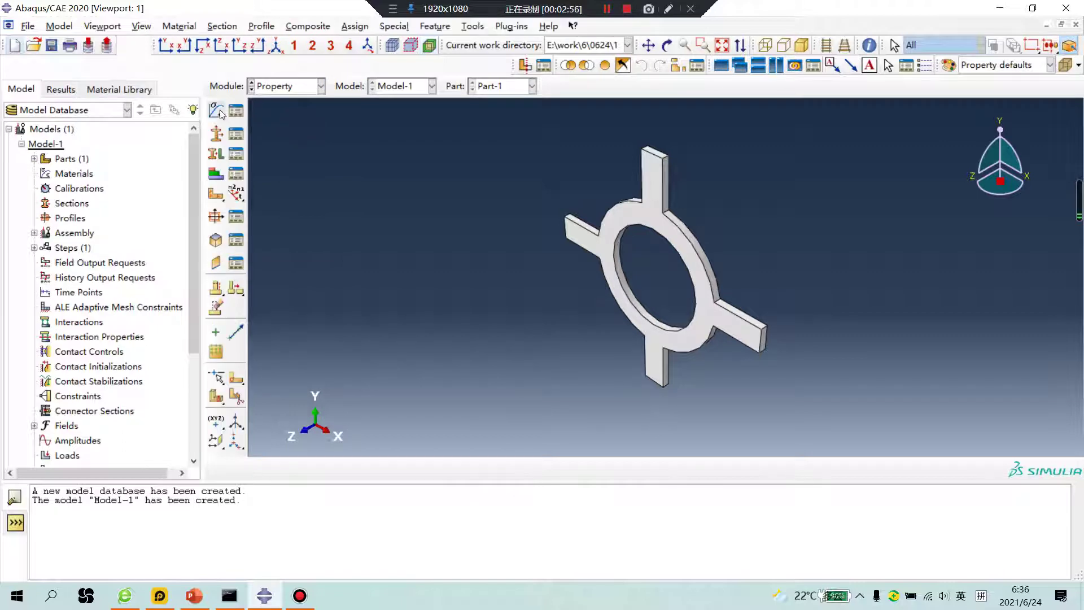
pyautogui.click(217, 112)
pyautogui.click(518, 264)
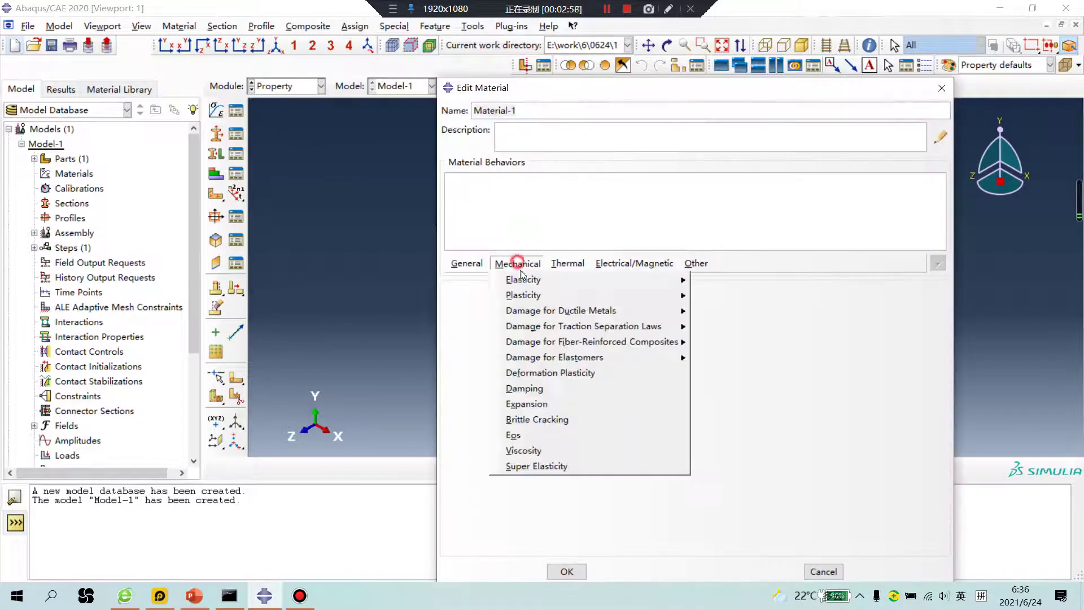
pyautogui.moveTo(611, 287)
pyautogui.click(719, 281)
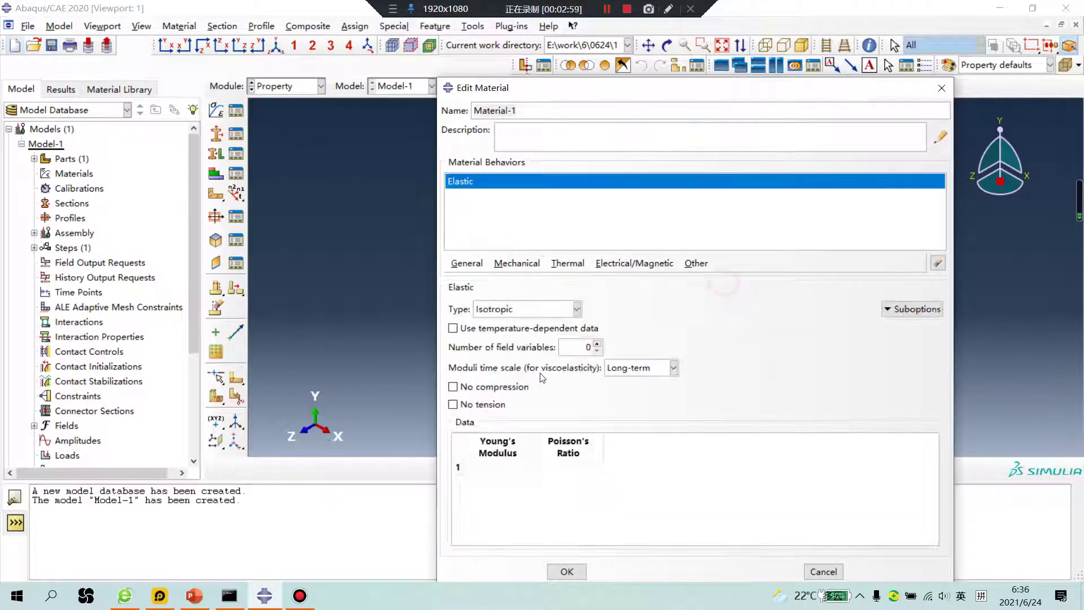
pyautogui.click(504, 467)
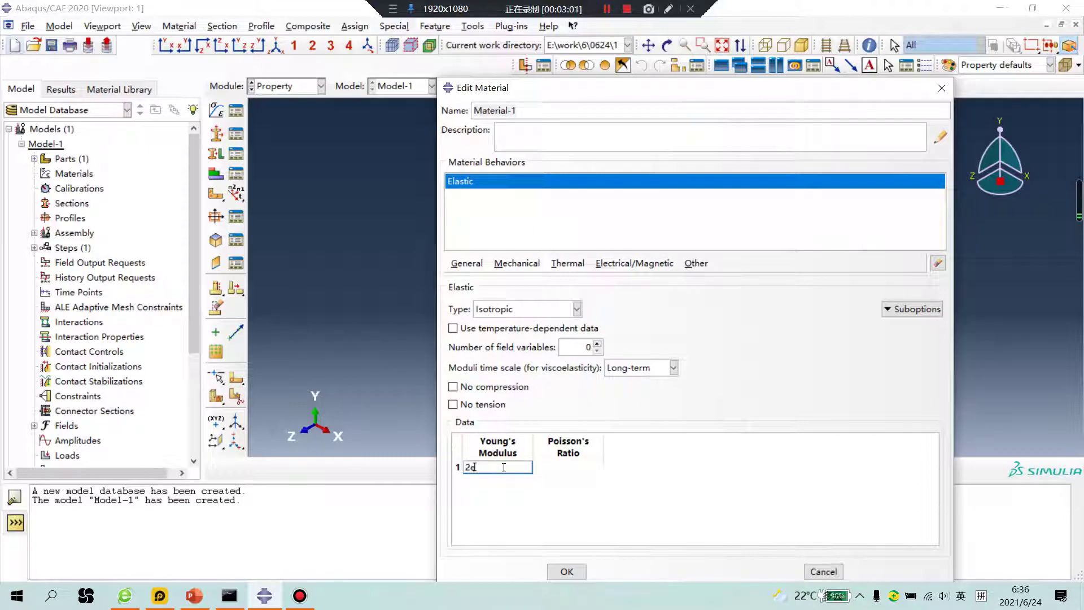
pyautogui.write('2e5')
pyautogui.click(581, 467)
pyautogui.write('0.3')
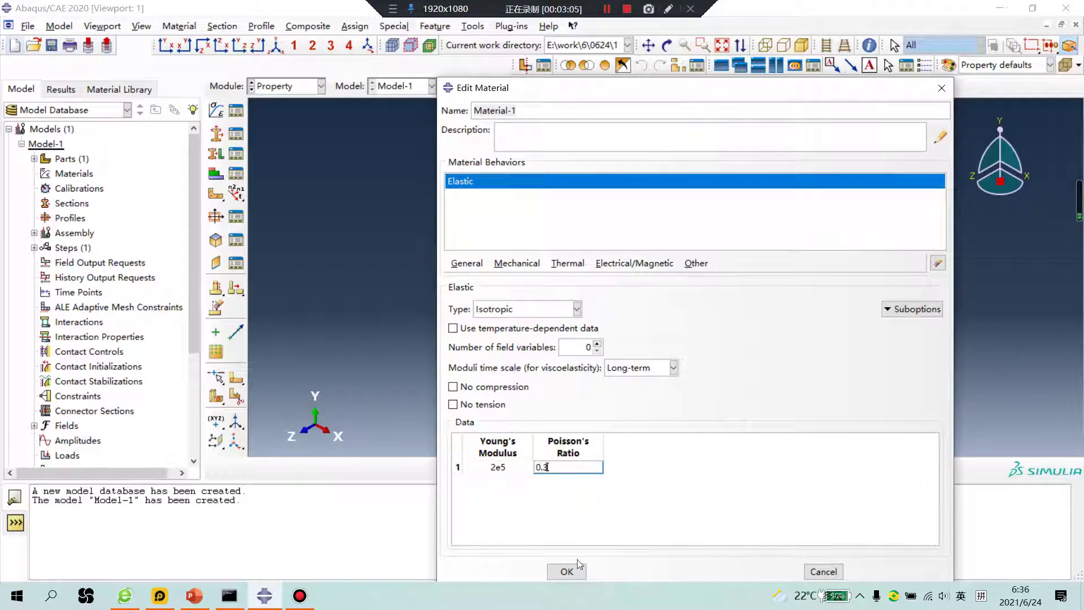
pyautogui.click(564, 571)
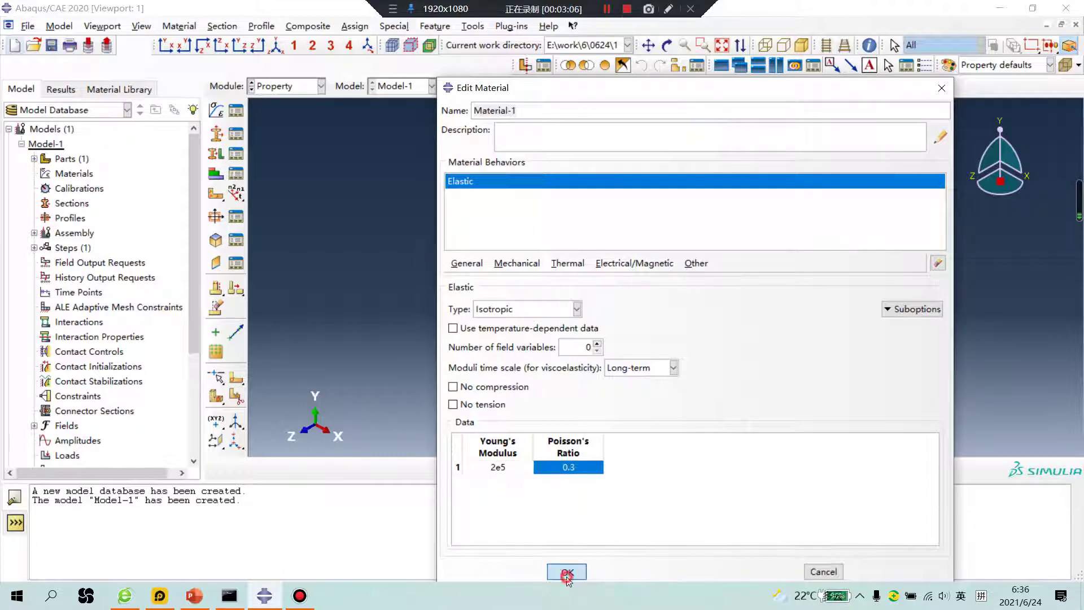
# Create a homogeneous solid section using the elastic material and assign it to the whole part
pyautogui.click(217, 134)
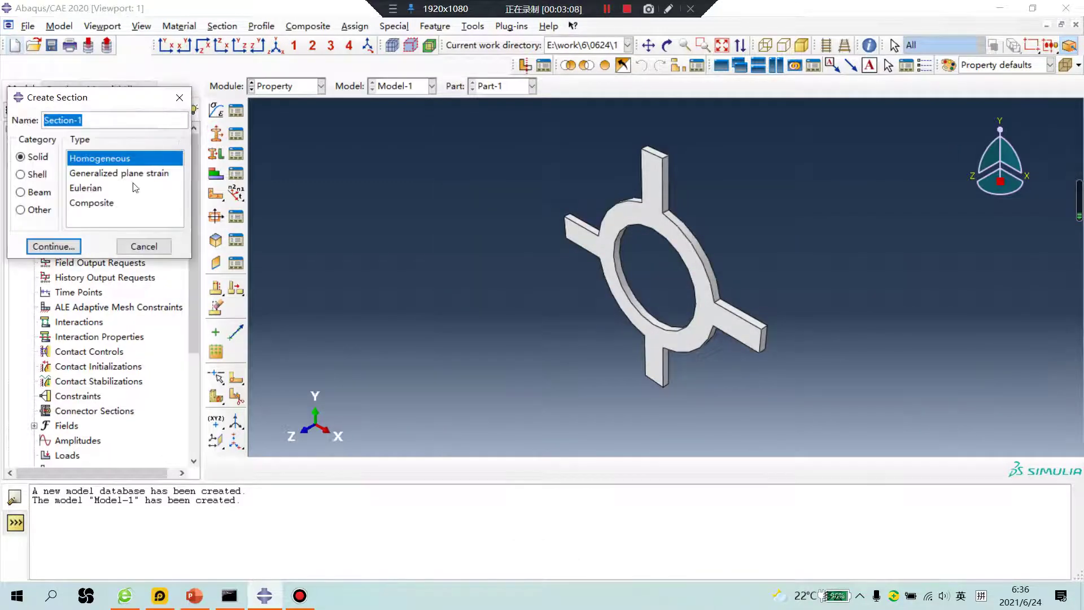
pyautogui.click(51, 245)
pyautogui.click(56, 226)
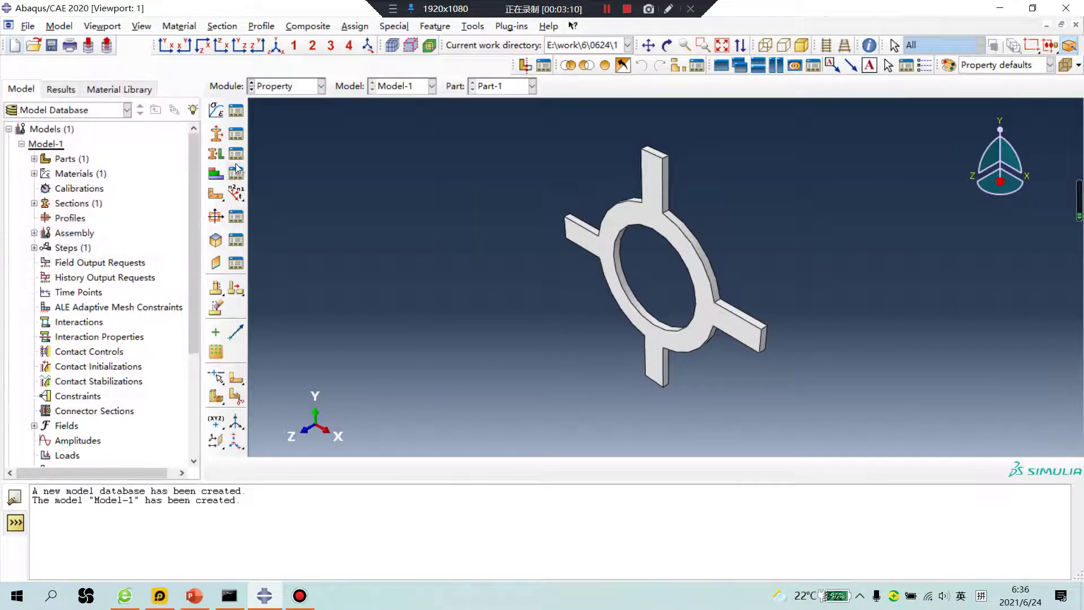
pyautogui.click(216, 154)
pyautogui.click(582, 232)
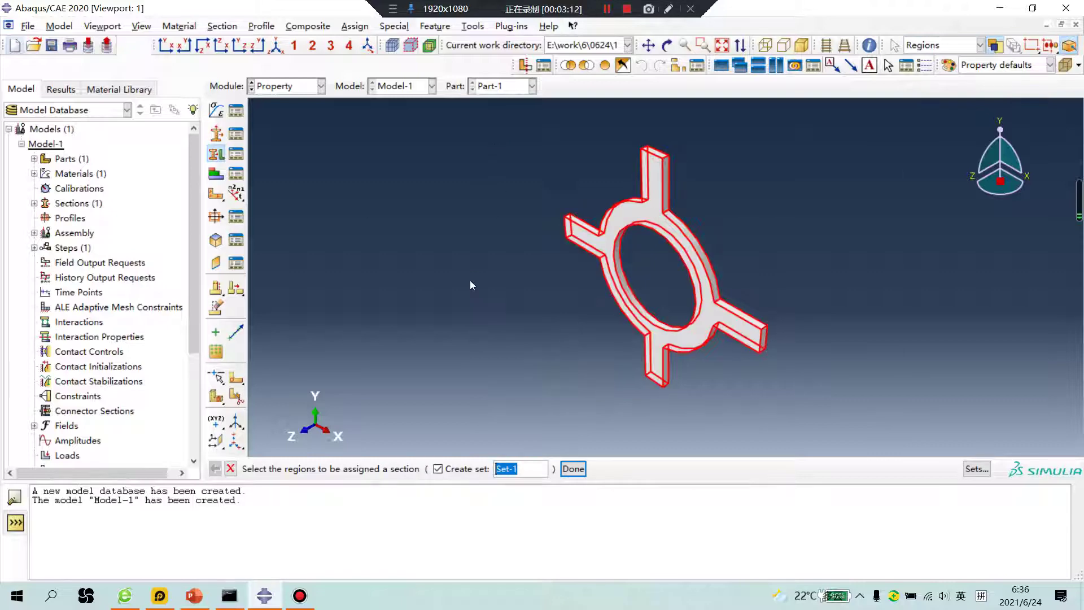
pyautogui.middleClick(470, 280)
pyautogui.click(53, 328)
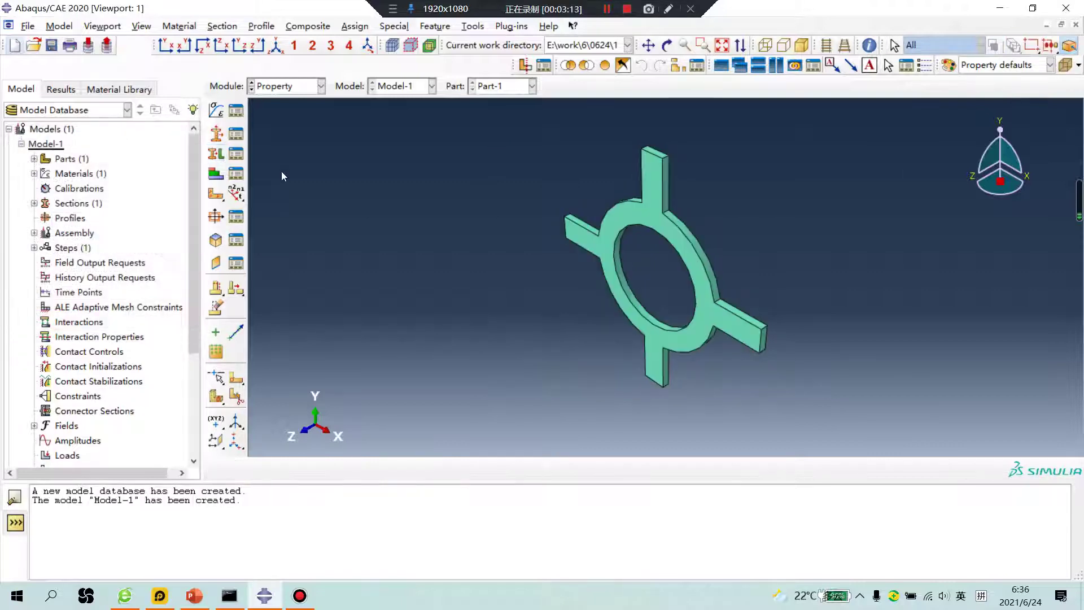
# Create a dependent instance of the ring part in the Assembly module
pyautogui.click(279, 86)
pyautogui.click(278, 131)
pyautogui.click(216, 110)
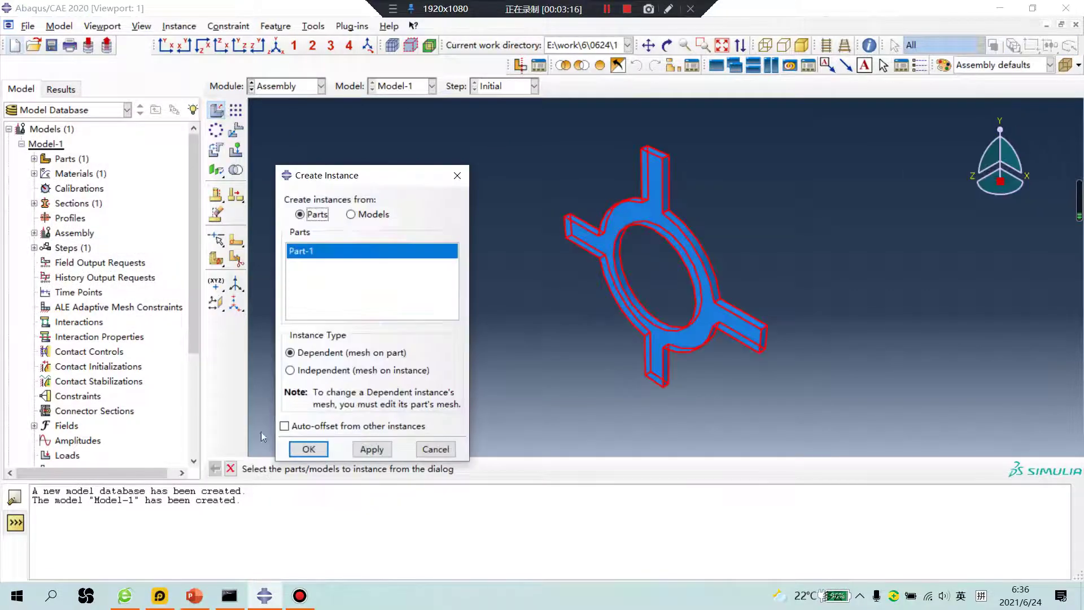
pyautogui.click(309, 449)
# Create a Static, General step after the Initial step with an initial increment size of 0.1
pyautogui.click(288, 86)
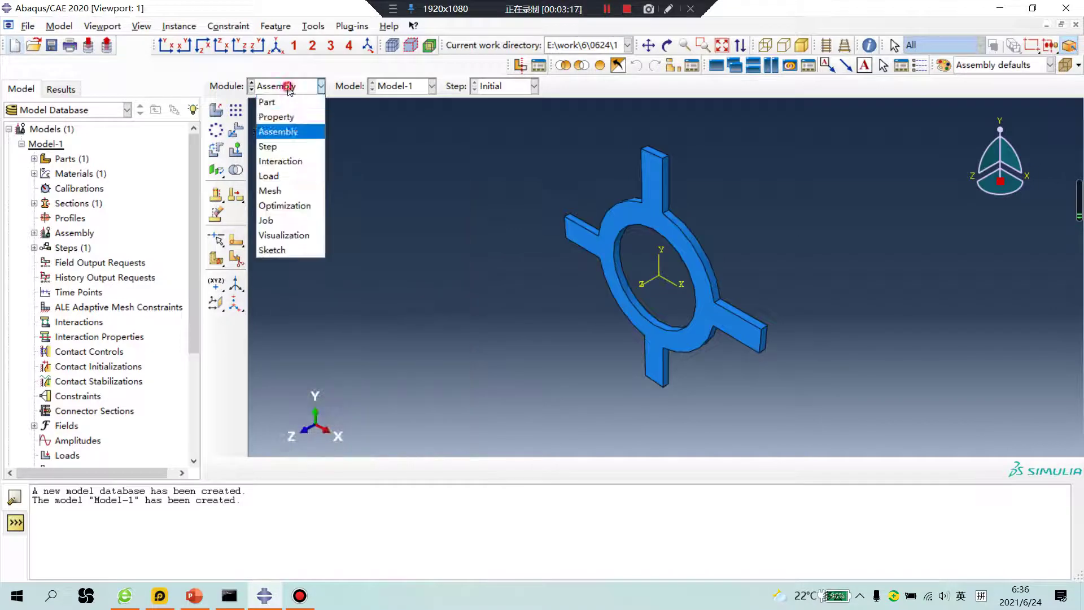
pyautogui.click(283, 147)
pyautogui.click(217, 110)
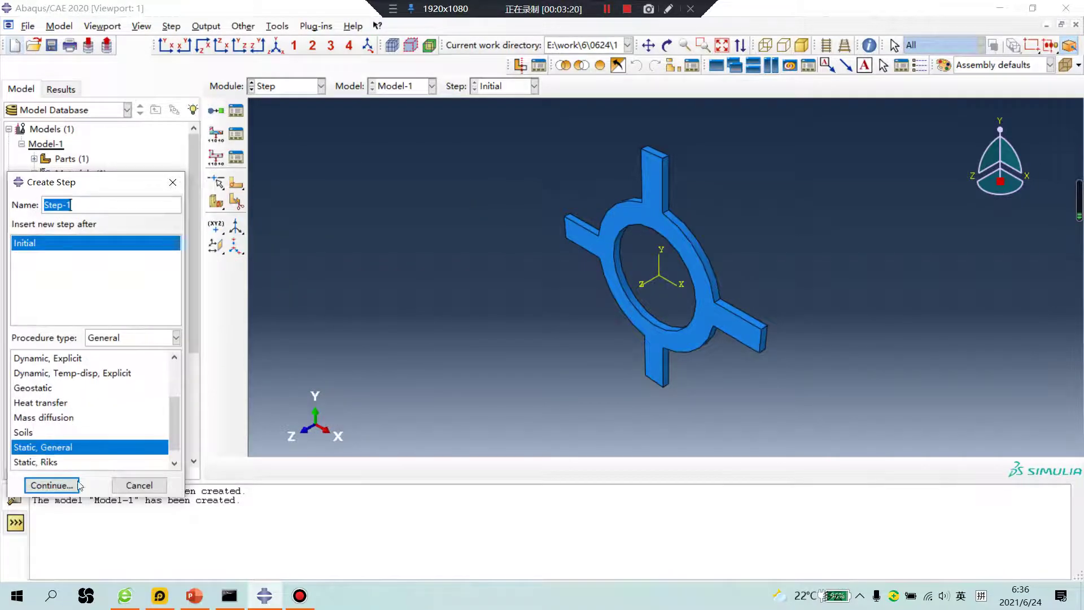
pyautogui.click(52, 485)
pyautogui.click(432, 268)
pyautogui.click(460, 186)
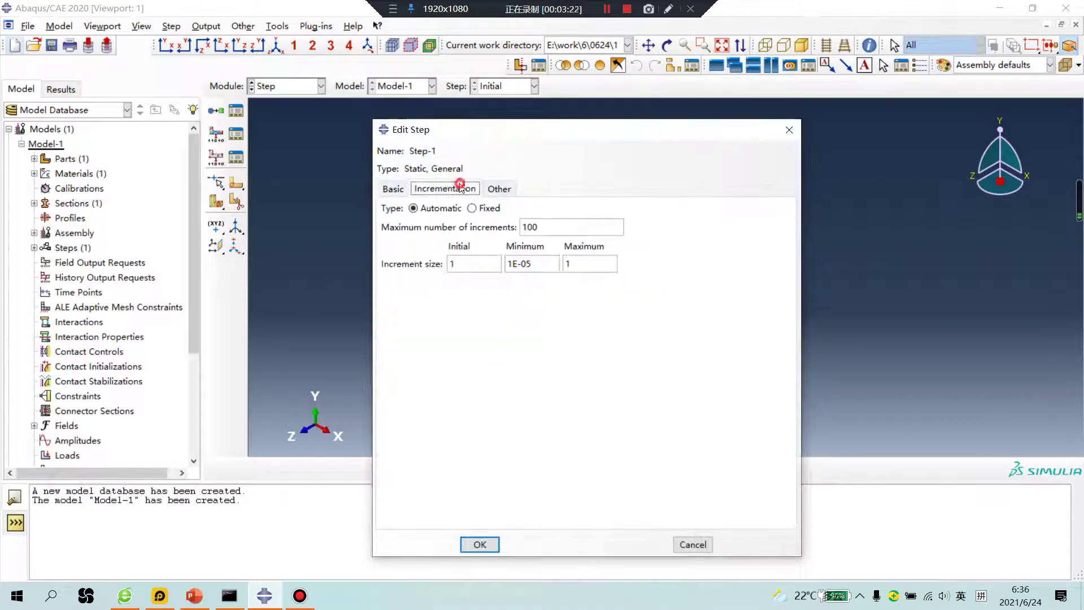
pyautogui.moveTo(455, 263); pyautogui.dragTo(440, 264)
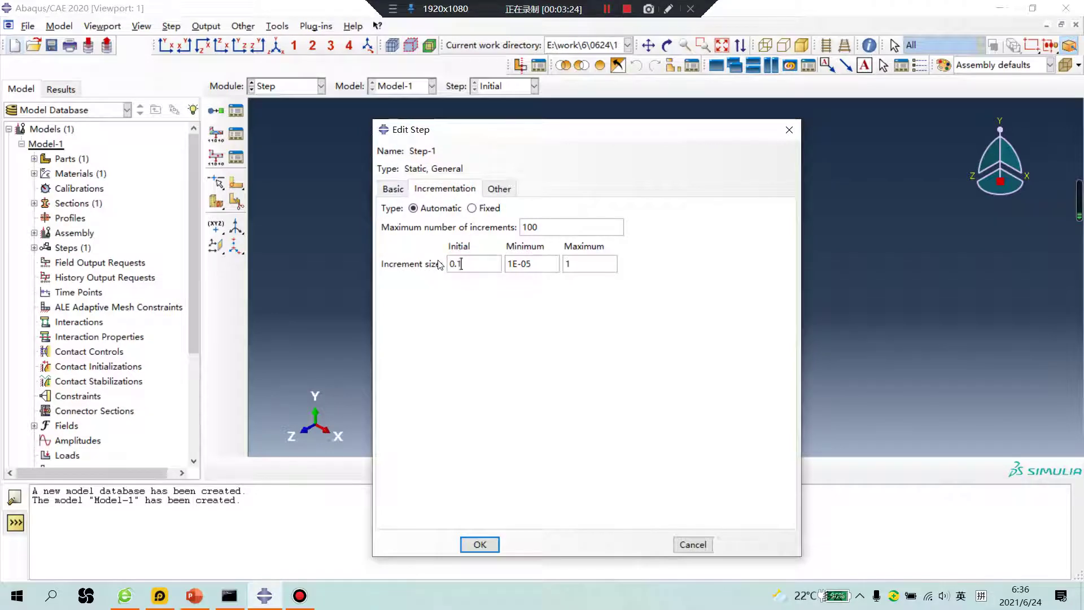
pyautogui.click(480, 544)
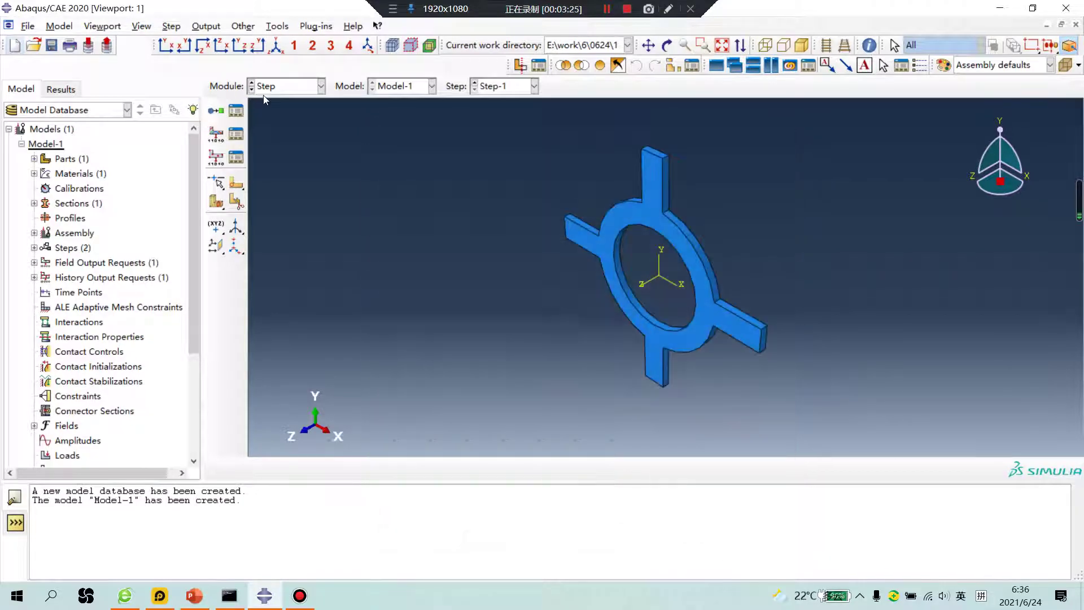
# Set the field output request's frequency to evenly spaced time intervals with an interval of 10
pyautogui.click(237, 135)
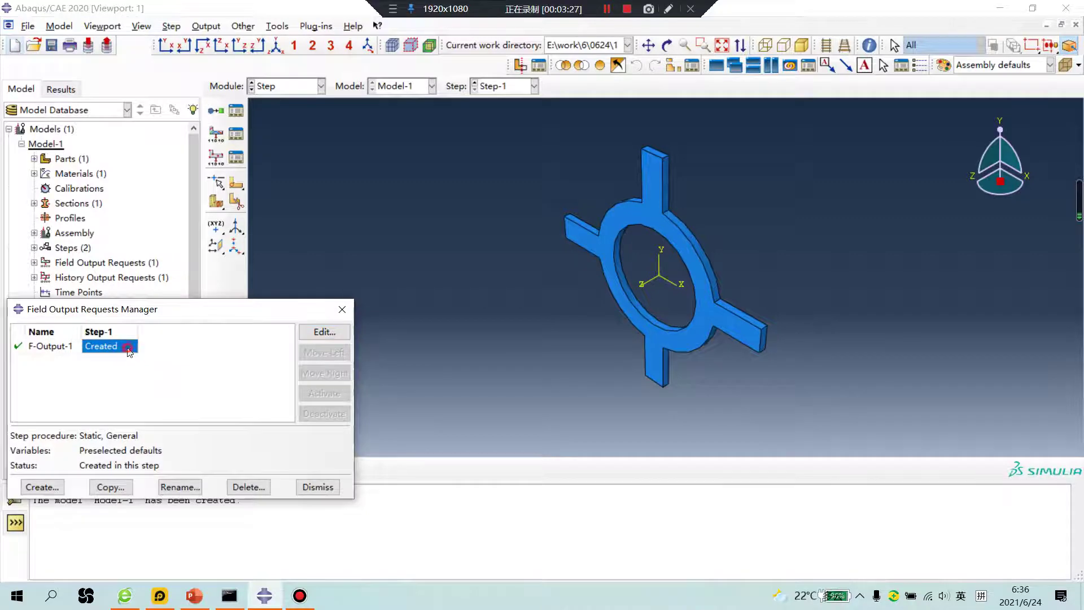
pyautogui.click(324, 331)
pyautogui.click(517, 126)
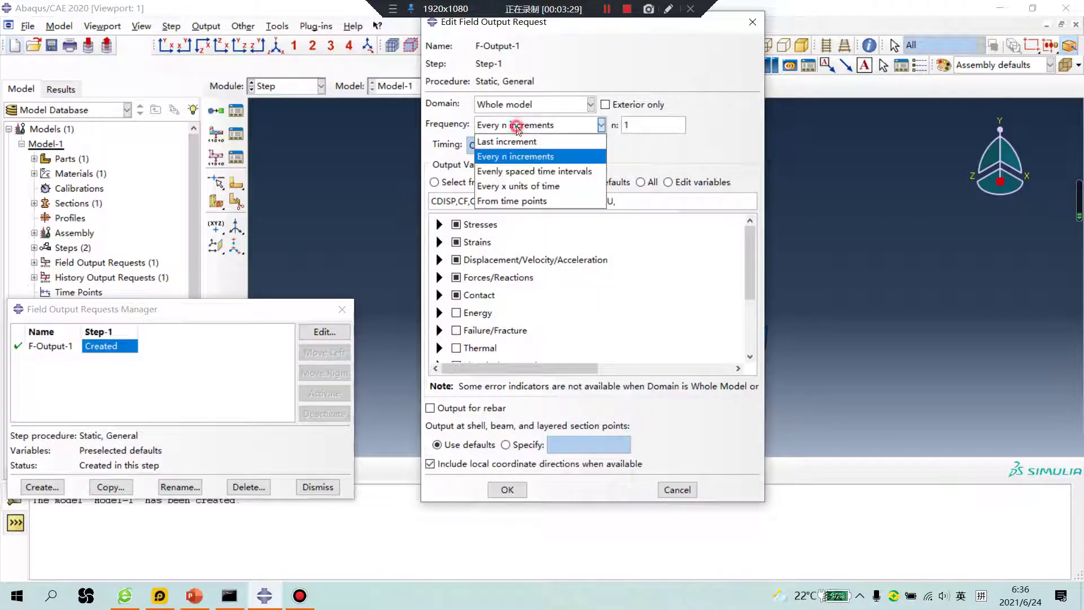
pyautogui.click(546, 168)
pyautogui.click(659, 129)
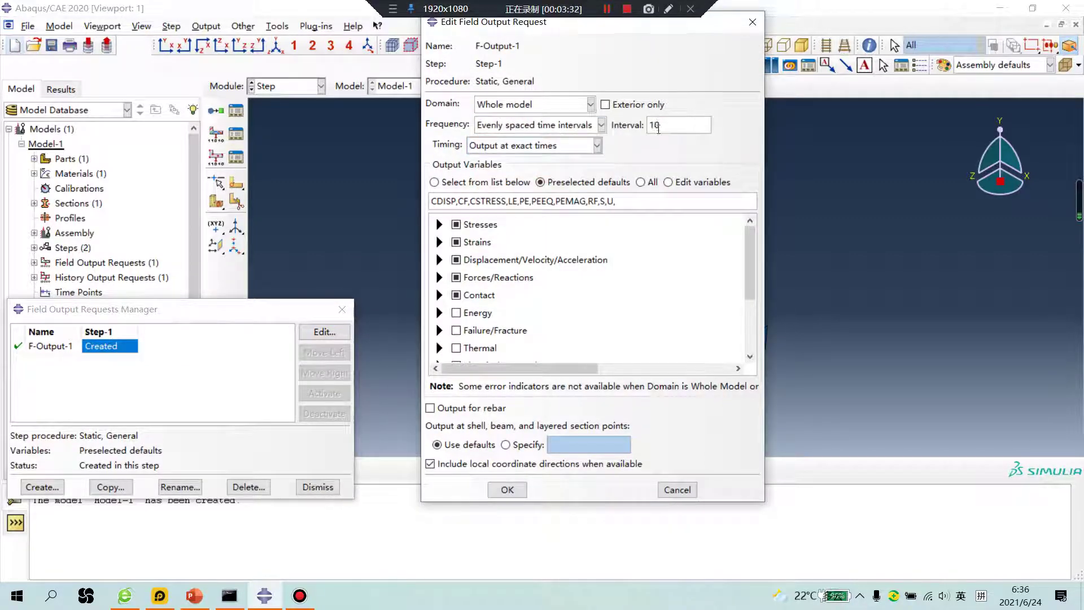
pyautogui.click(526, 490)
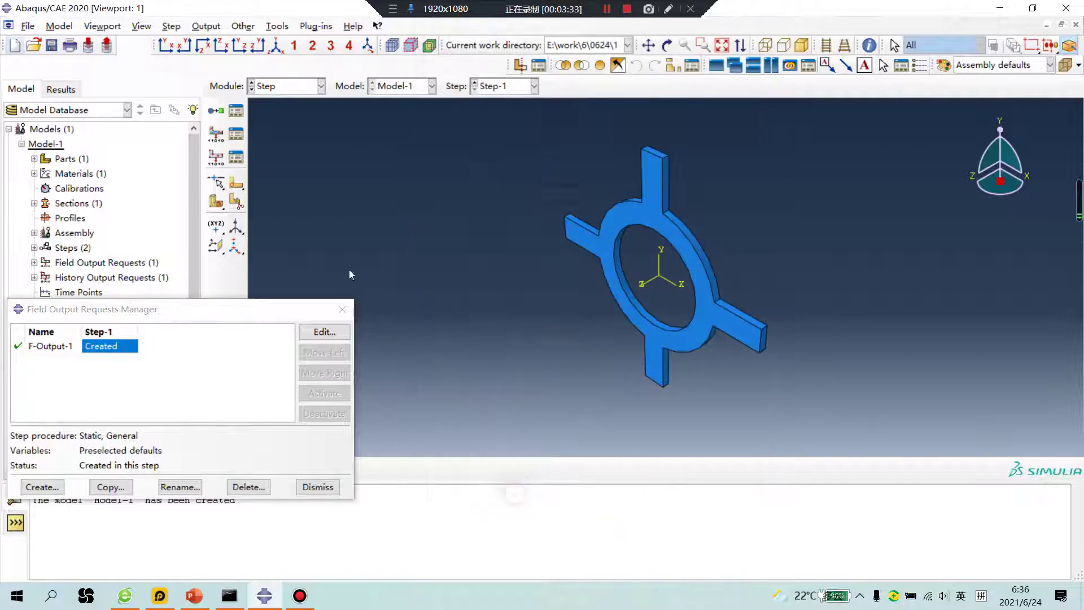
pyautogui.click(343, 310)
# Set the part's mesh controls to hex elements with the sweep technique and medial axis algorithm in the Mesh module
pyautogui.click(290, 88)
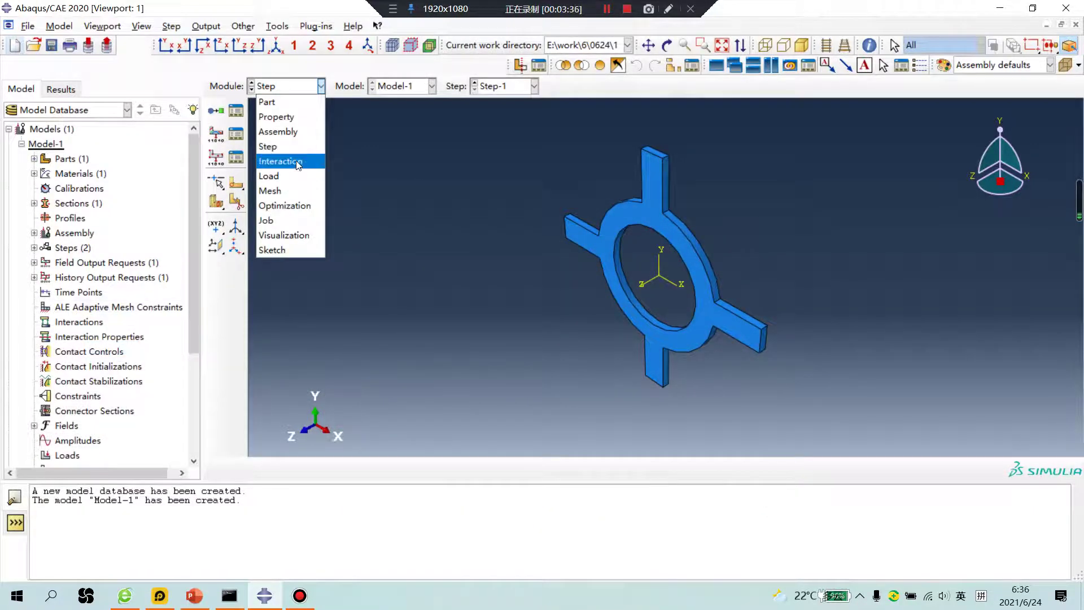
pyautogui.click(285, 191)
pyautogui.click(536, 86)
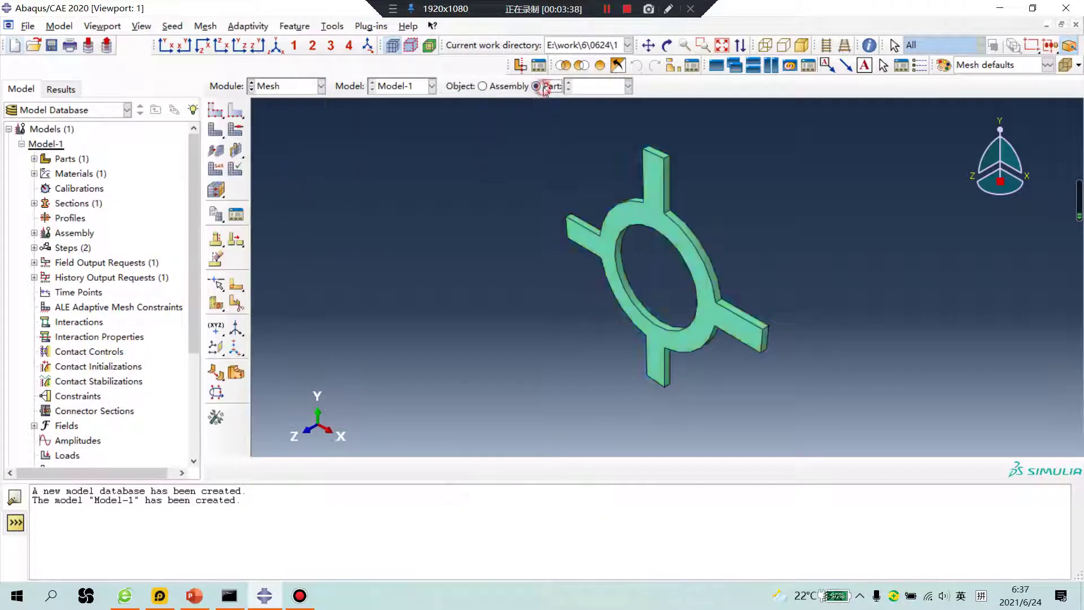
pyautogui.click(234, 131)
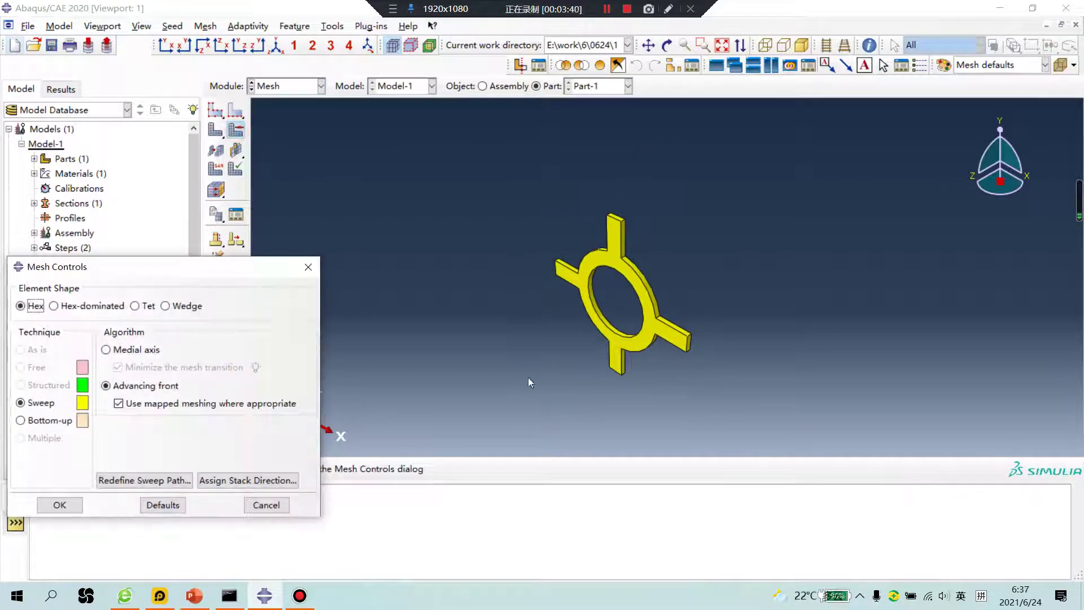
pyautogui.click(107, 350)
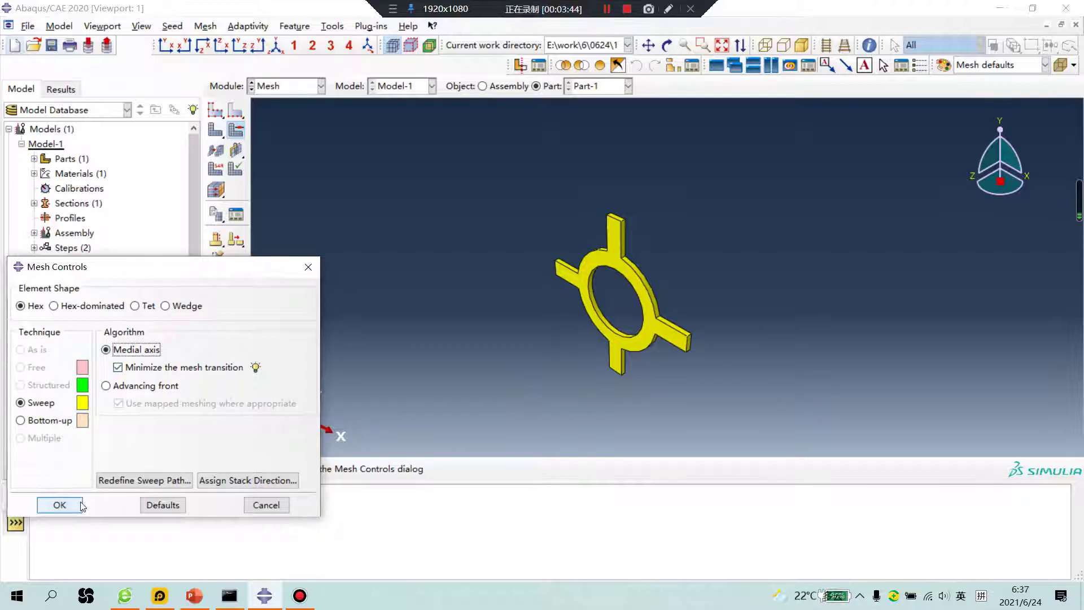
pyautogui.click(59, 504)
# Seed the part with a global size of 1.5, and change the approximate global size to 2
pyautogui.click(214, 110)
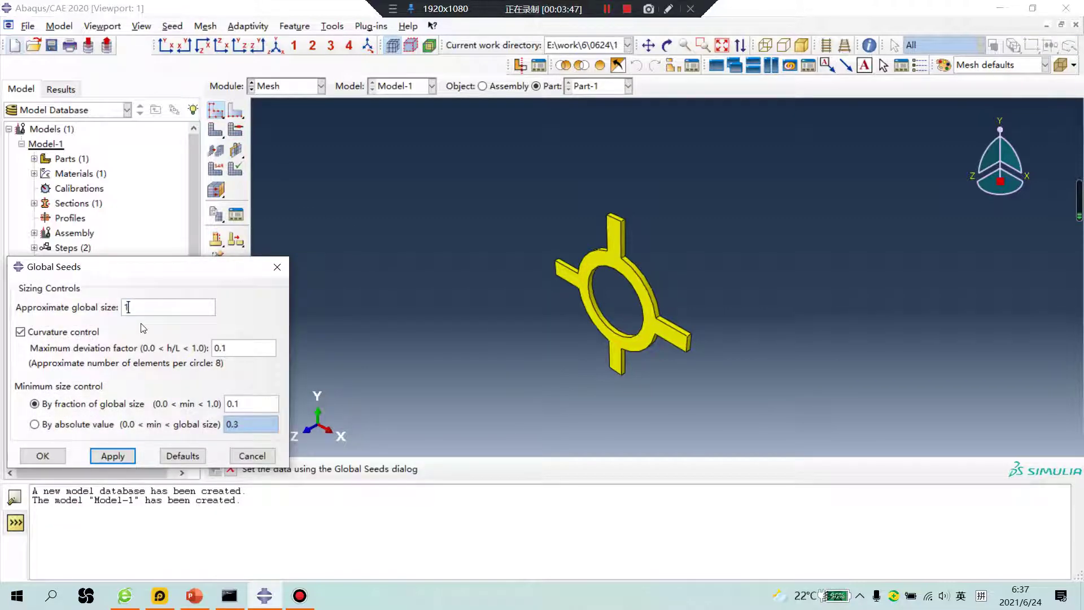
pyautogui.click(113, 455)
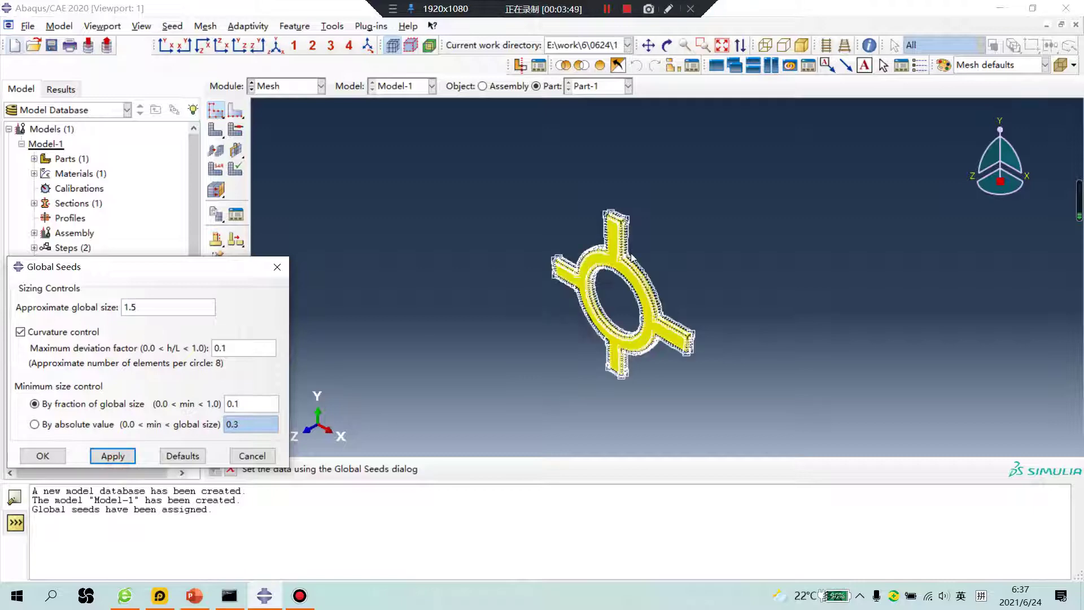
pyautogui.moveTo(148, 307); pyautogui.dragTo(119, 311)
pyautogui.click(112, 455)
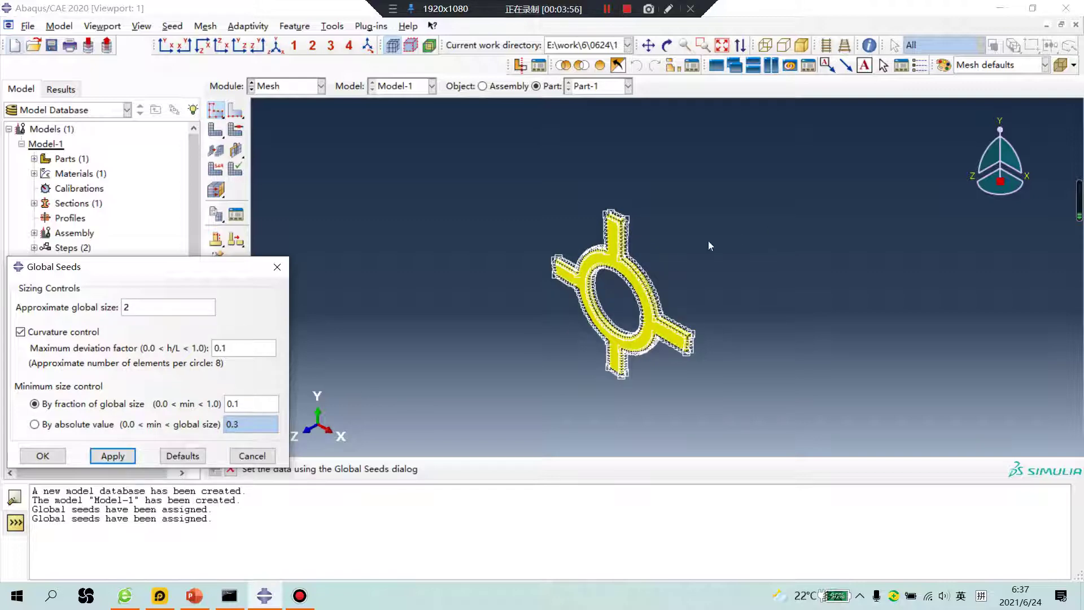
pyautogui.scroll(5, 530, 269)
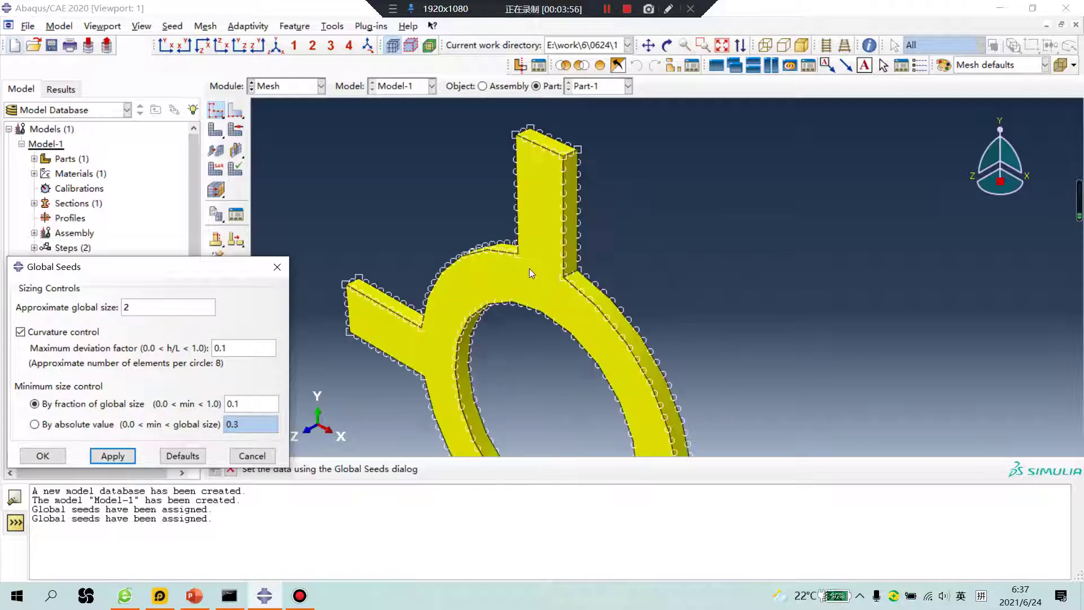
pyautogui.click(43, 455)
# Generate the mesh on the seeded ring part and inspect its elements
pyautogui.click(216, 129)
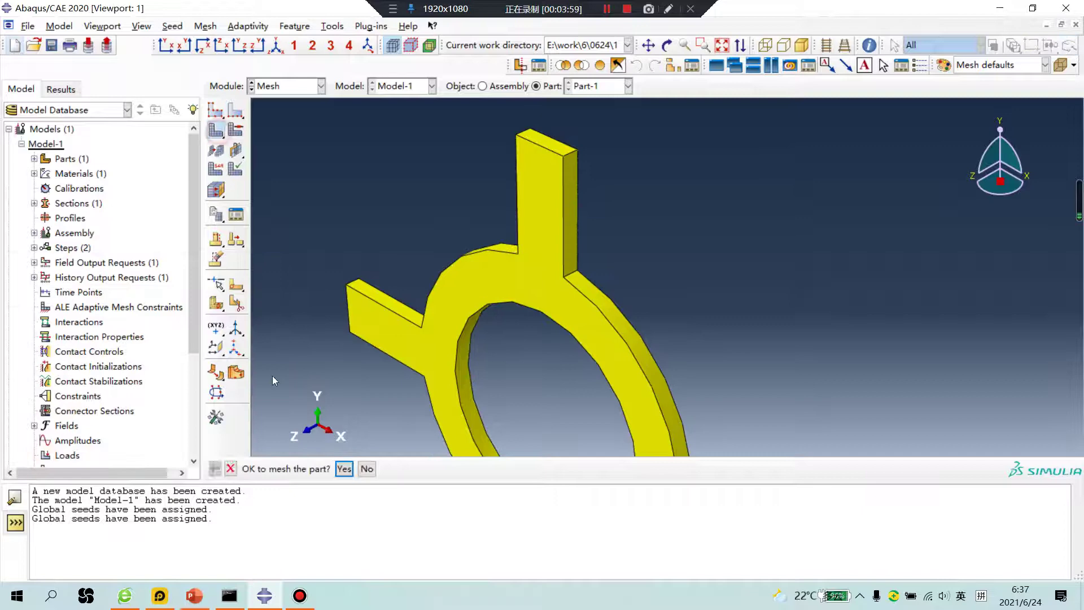
pyautogui.click(344, 469)
pyautogui.scroll(-3, 686, 226)
pyautogui.scroll(5, 665, 351)
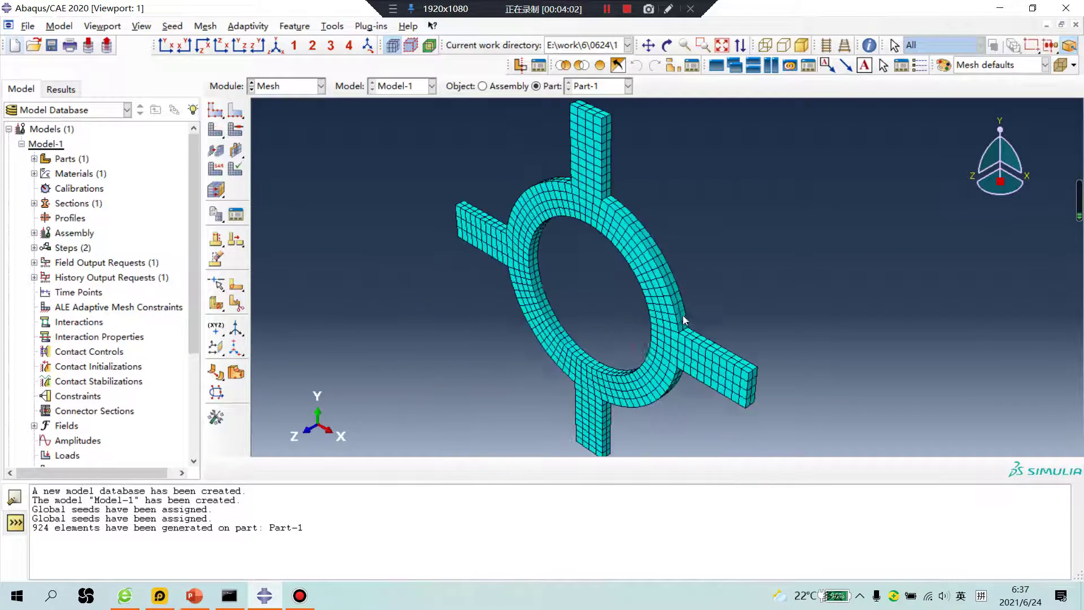
# Start a new mechanical boundary condition for Step-1 in the Load module
pyautogui.click(281, 88)
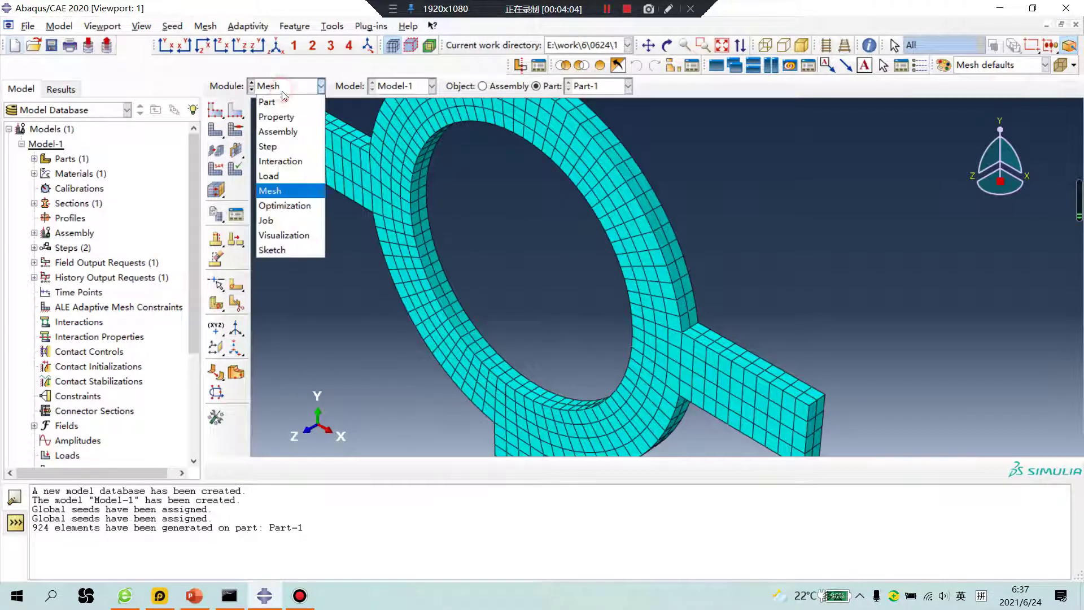
pyautogui.click(270, 160)
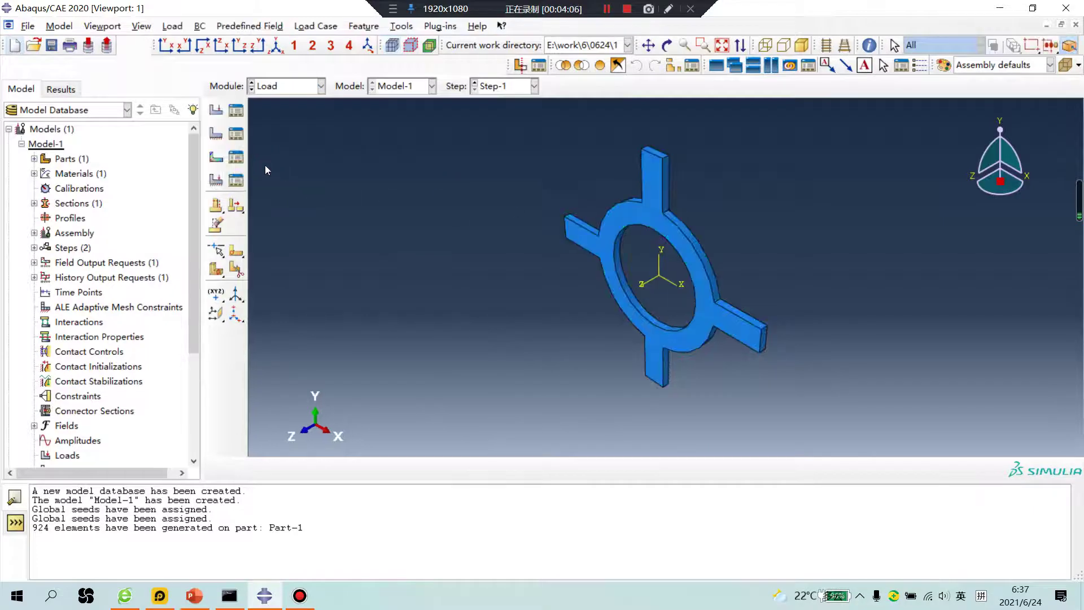
pyautogui.click(216, 133)
pyautogui.scroll(5, 631, 256)
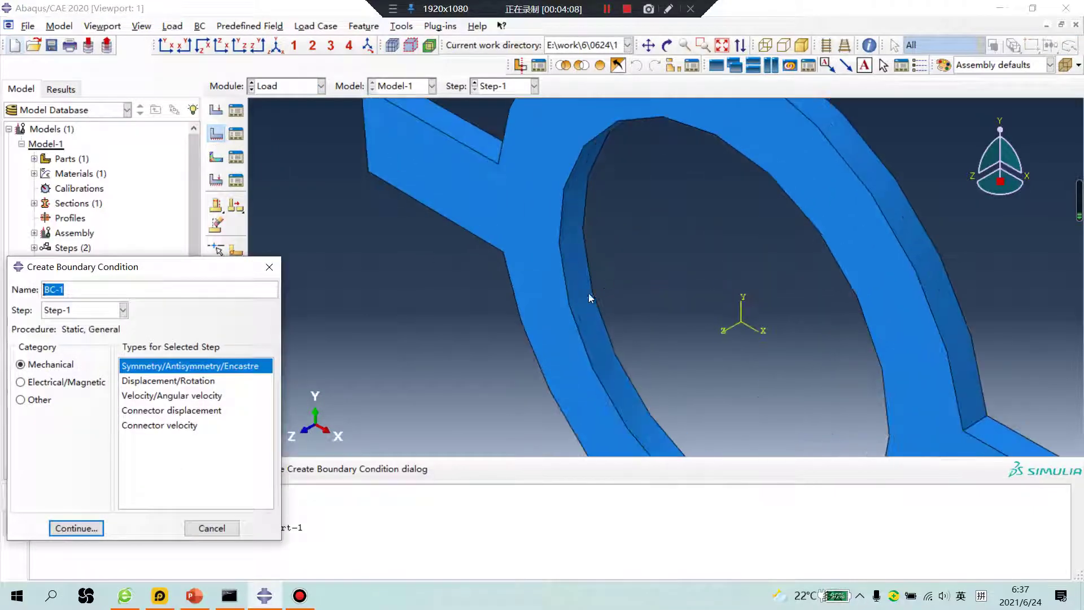
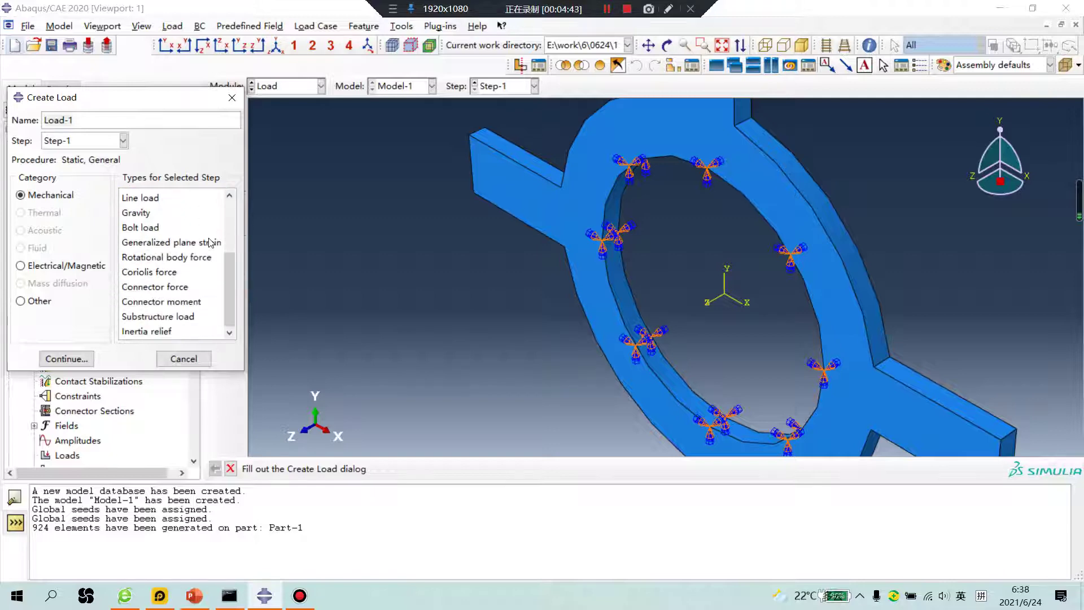
# Create a mechanical rotational body force load in Step-1 and select the whole ring body as its region
pyautogui.click(77, 141)
pyautogui.click(85, 157)
pyautogui.click(99, 141)
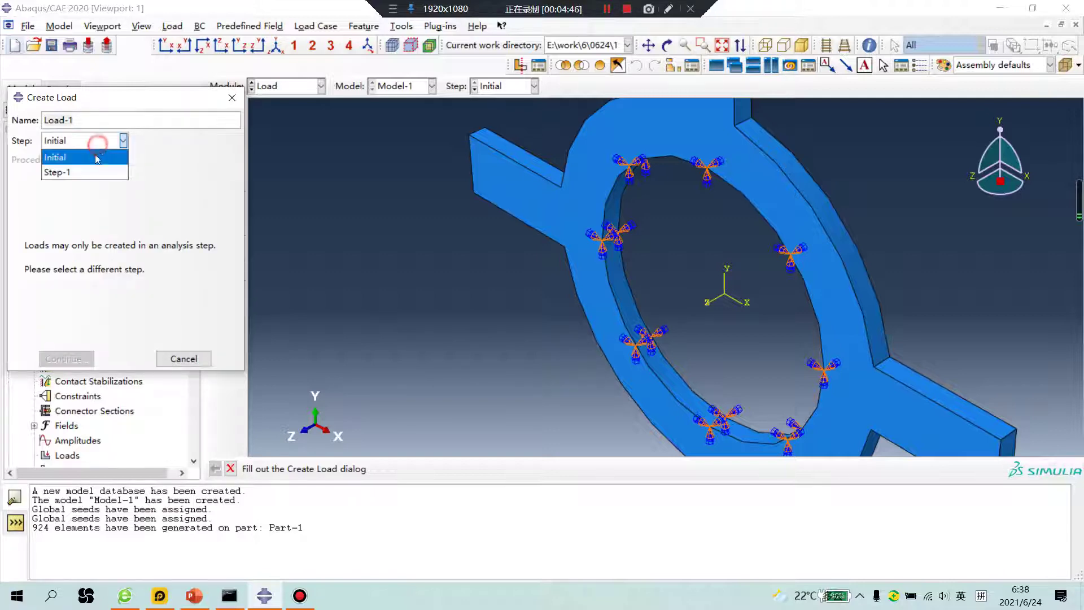
pyautogui.click(91, 172)
pyautogui.moveTo(231, 304); pyautogui.dragTo(232, 293)
pyautogui.click(317, 307)
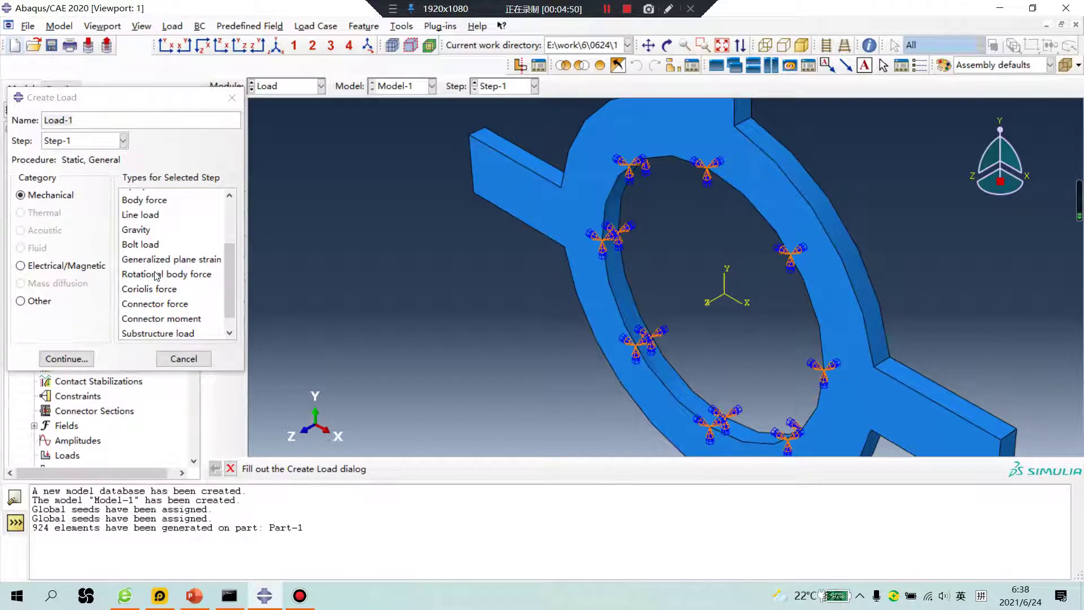
pyautogui.click(141, 275)
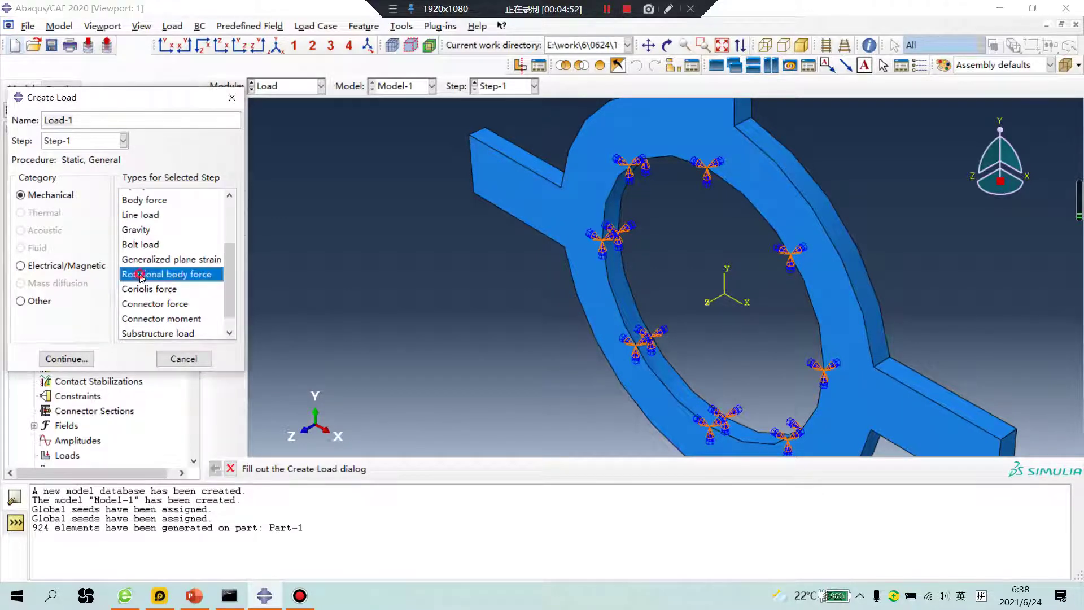
pyautogui.click(66, 358)
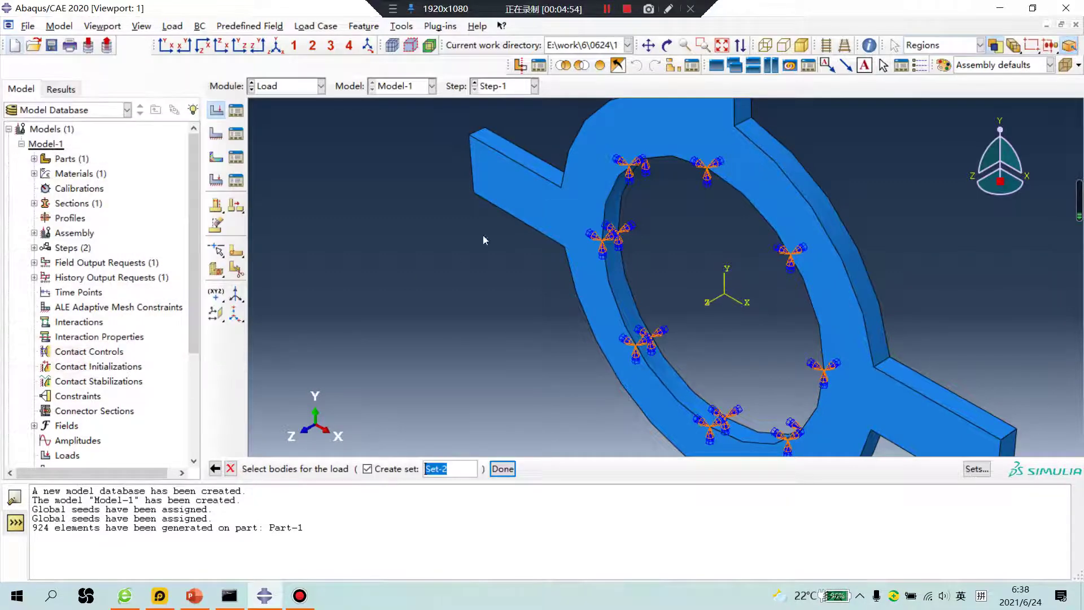
pyautogui.scroll(5, 500, 229)
pyautogui.moveTo(784, 388); pyautogui.dragTo(456, 139)
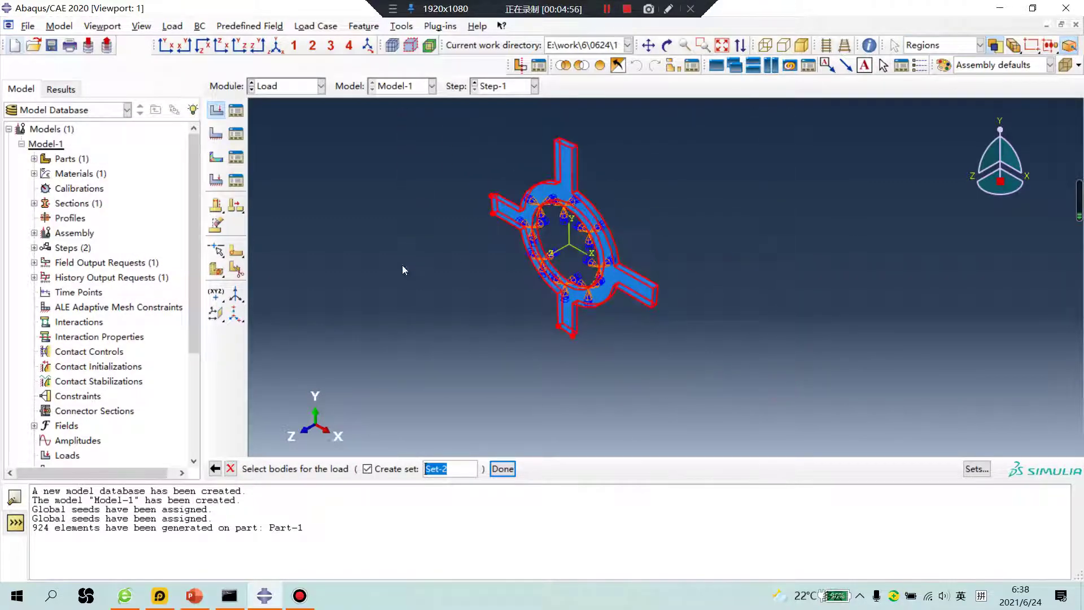
pyautogui.middleClick(439, 364)
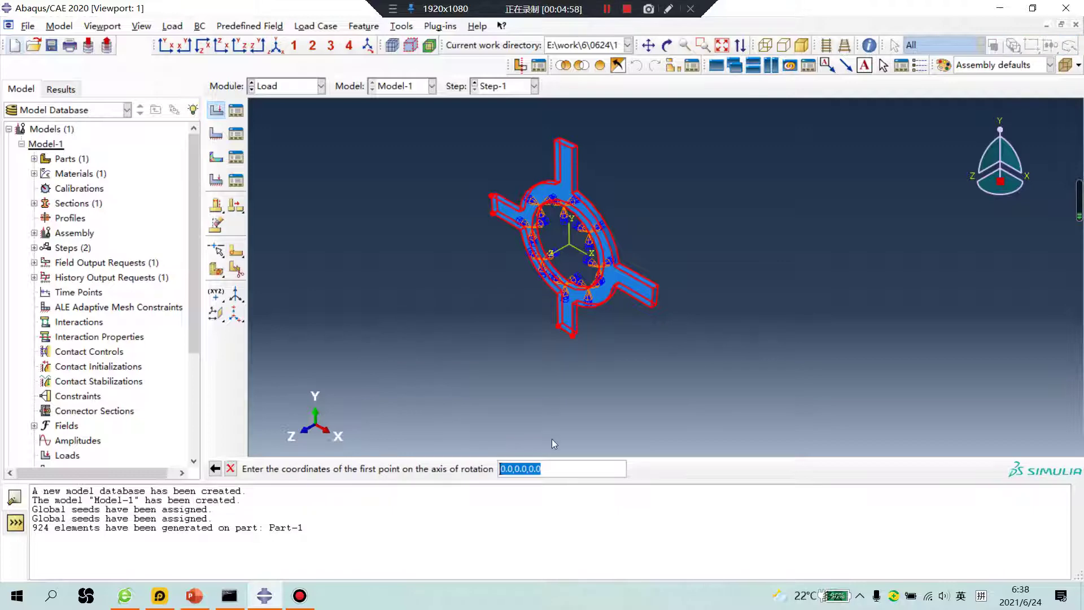
# Define the load's rotation axis from point (0,0,0) to (0,0,1) and set the angular velocity to 100 radians/time
pyautogui.scroll(-3, 552, 442)
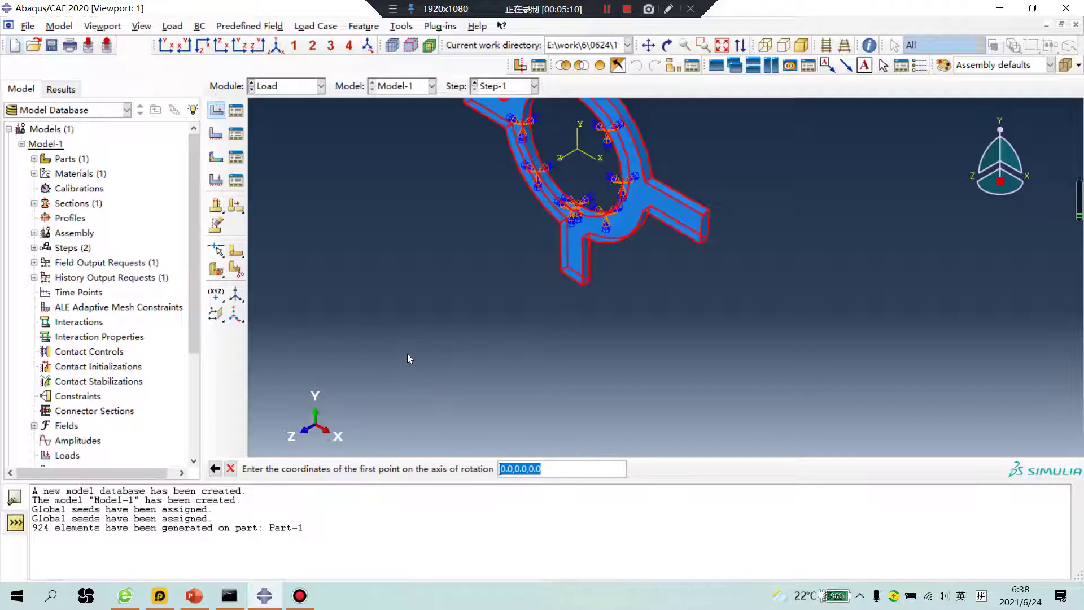
pyautogui.press('Return')
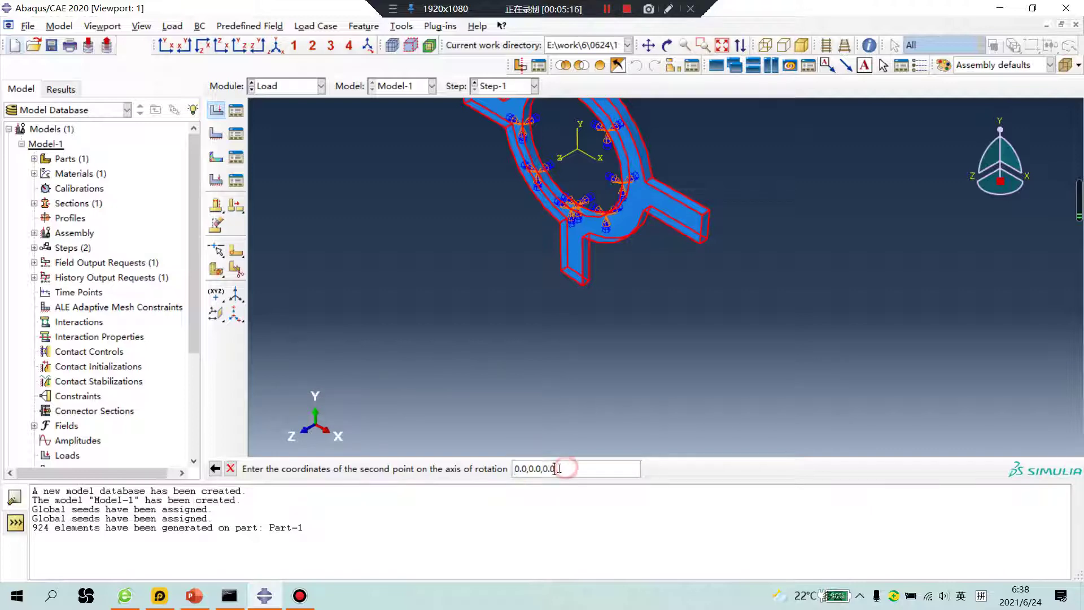
pyautogui.moveTo(555, 469); pyautogui.dragTo(542, 470)
pyautogui.write('1')
pyautogui.press('Return')
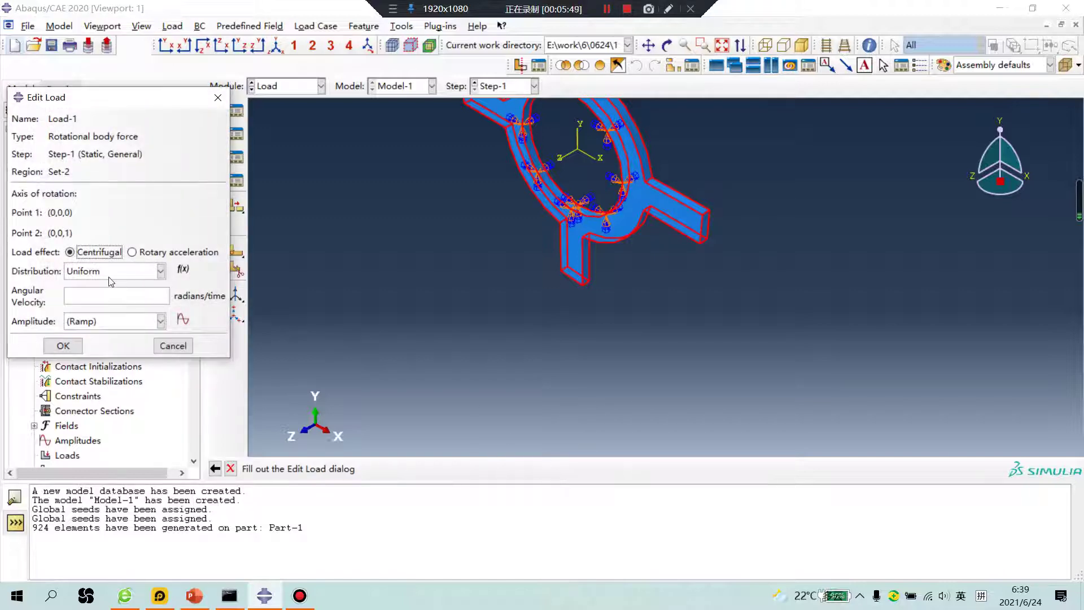
pyautogui.click(87, 294)
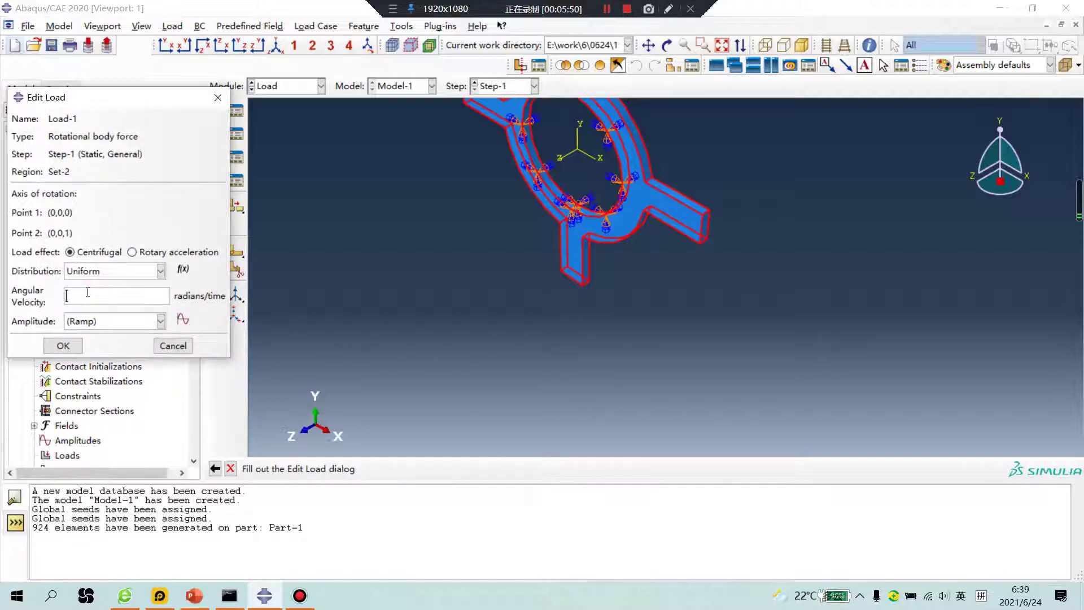
pyautogui.write('100')
# Create a smooth step amplitude over step time with amplitude 0 at time 0 and 1 at time 1
pyautogui.click(183, 320)
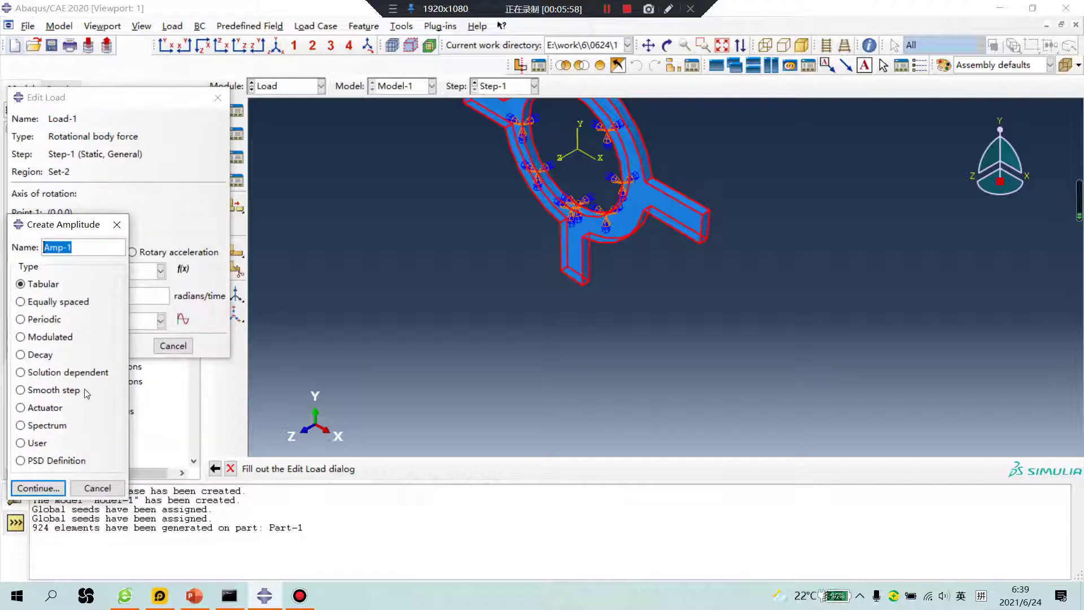
pyautogui.click(23, 389)
pyautogui.click(38, 488)
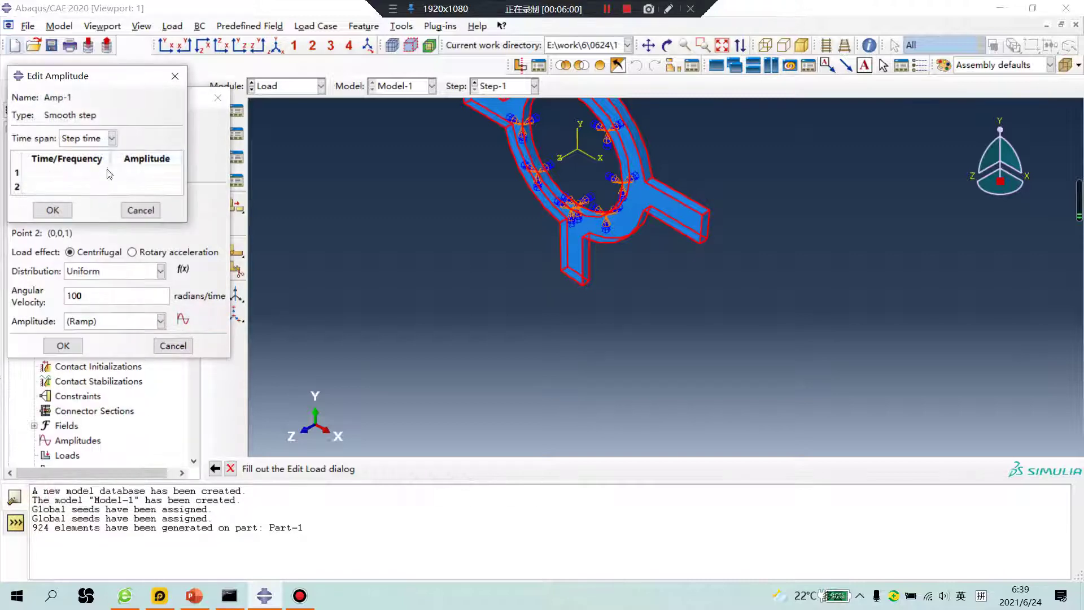
pyautogui.click(55, 174)
pyautogui.write('0')
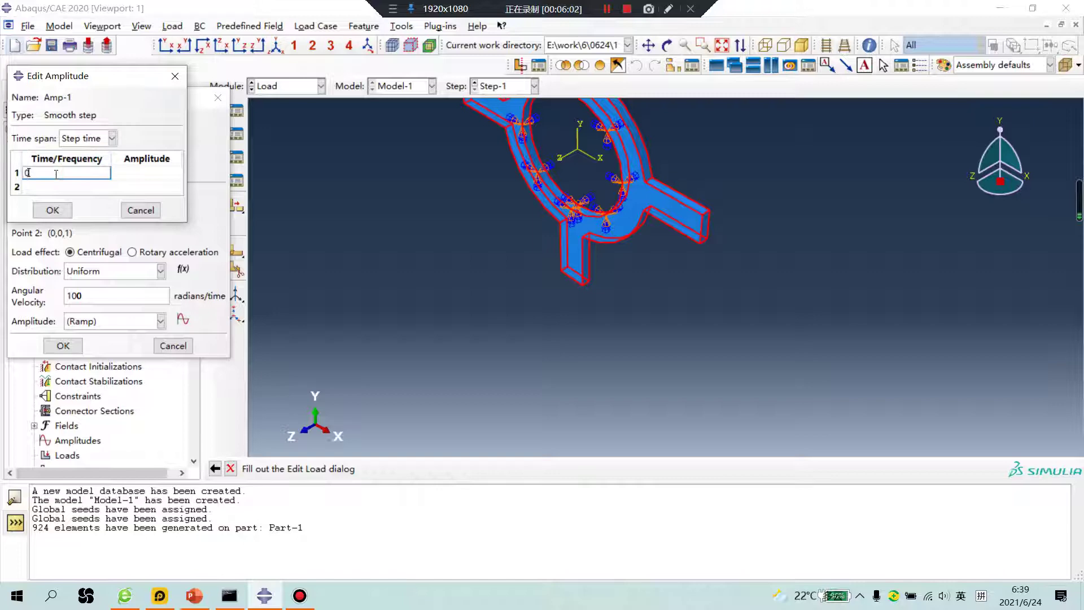
pyautogui.click(127, 172)
pyautogui.write('0')
pyautogui.click(92, 186)
pyautogui.write('1')
pyautogui.click(144, 186)
pyautogui.write('1')
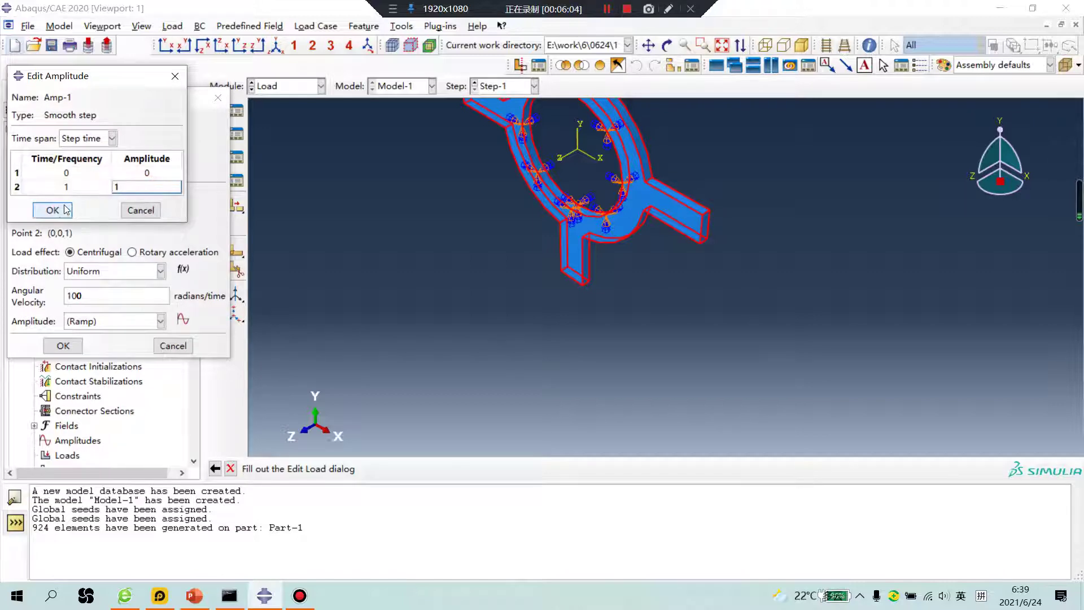
pyautogui.click(52, 211)
# Assign the Amp-1 amplitude to the centrifugal load and finish the load definition
pyautogui.click(96, 321)
pyautogui.click(98, 354)
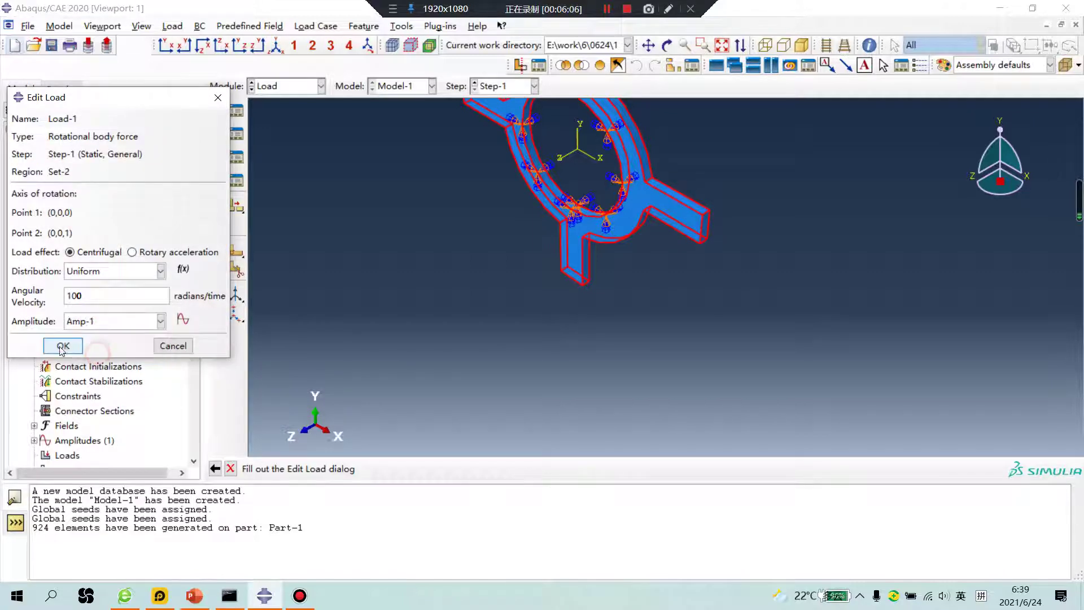
pyautogui.click(58, 346)
pyautogui.scroll(-3, 620, 424)
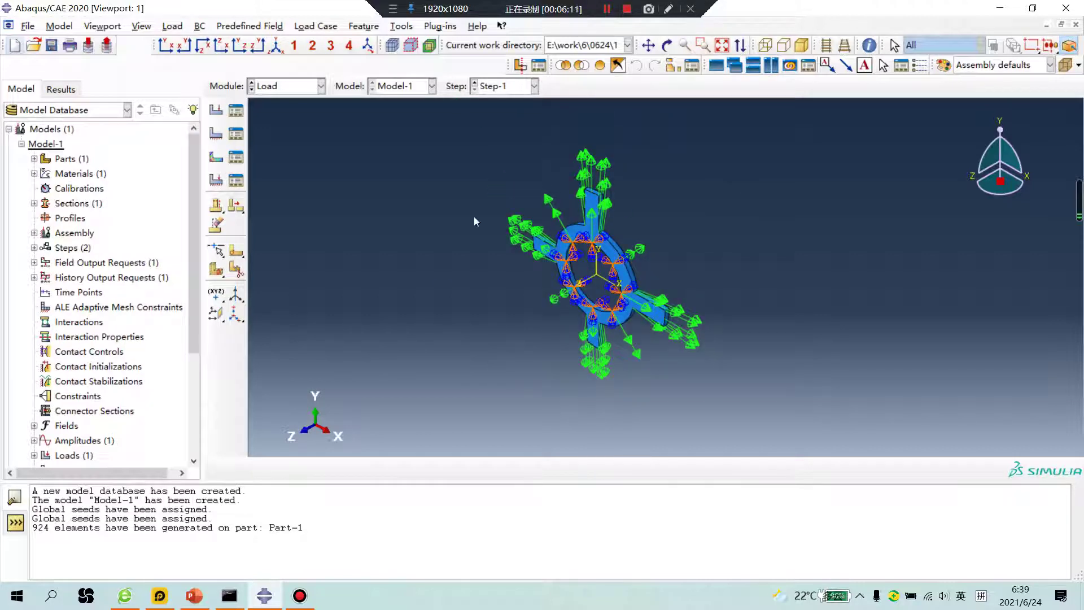
# Create analysis job Job-1 for Model-1 with multiple processors enabled, using 2 processors
pyautogui.click(277, 85)
pyautogui.click(266, 204)
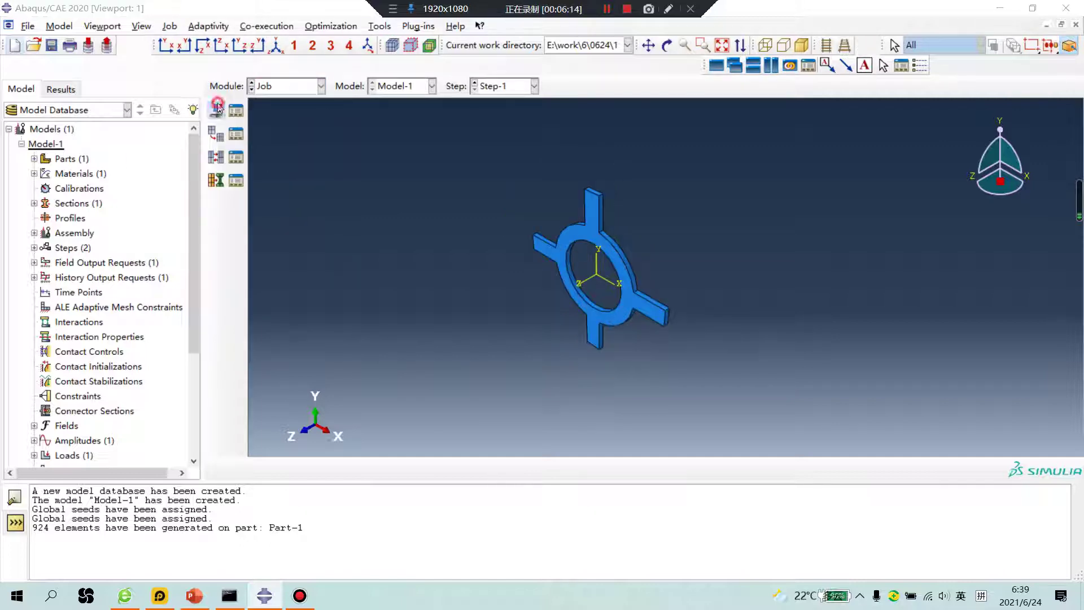
pyautogui.click(216, 109)
pyautogui.click(36, 274)
pyautogui.click(192, 224)
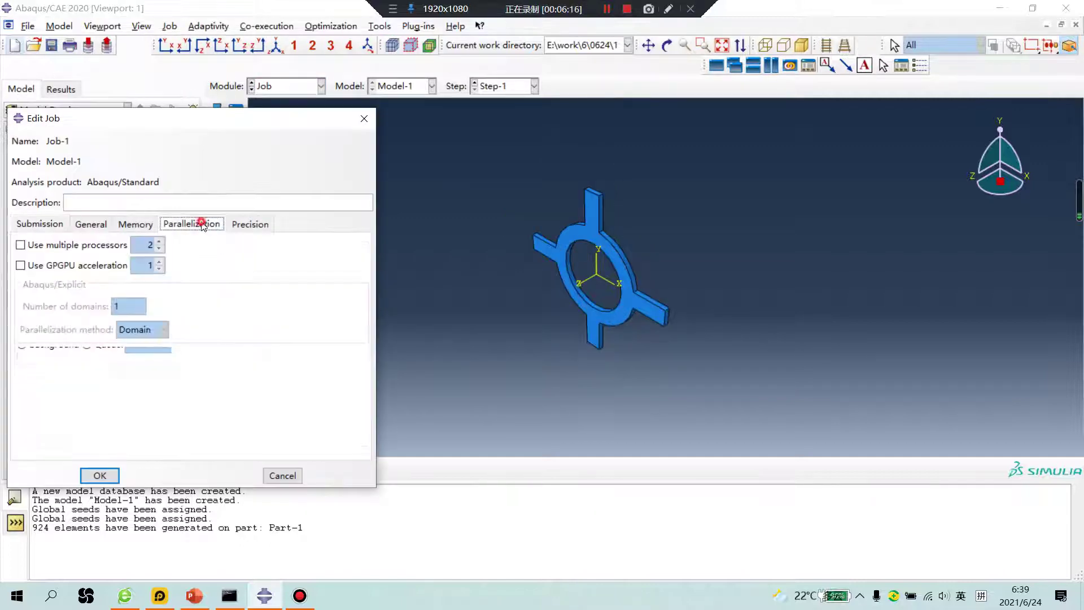
pyautogui.click(21, 244)
pyautogui.click(100, 476)
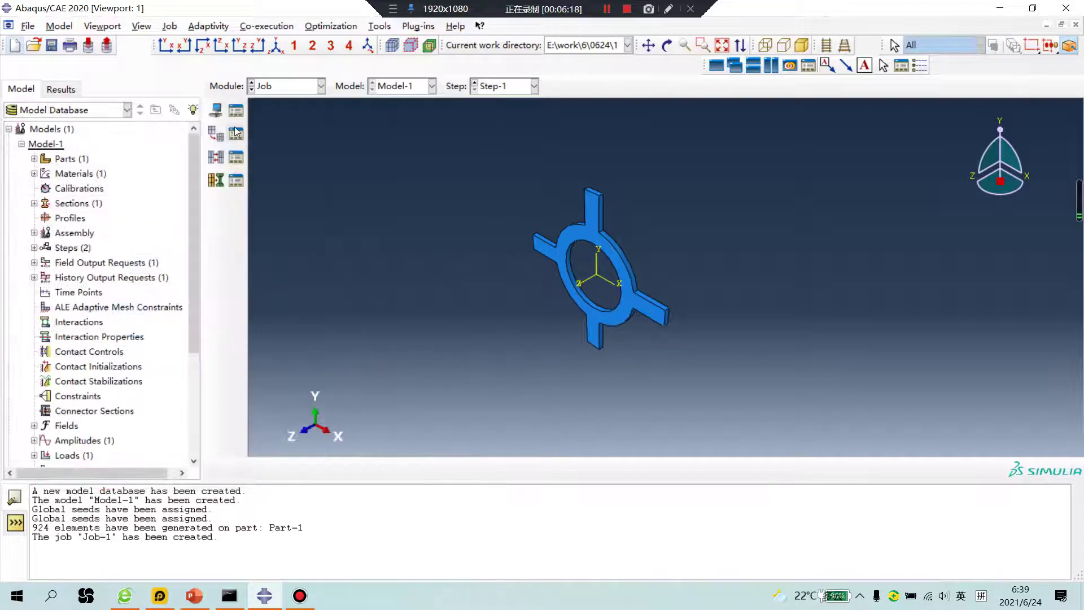
# Submit Job-1 for analysis and check its errors in the job monitor
pyautogui.click(237, 110)
pyautogui.click(444, 242)
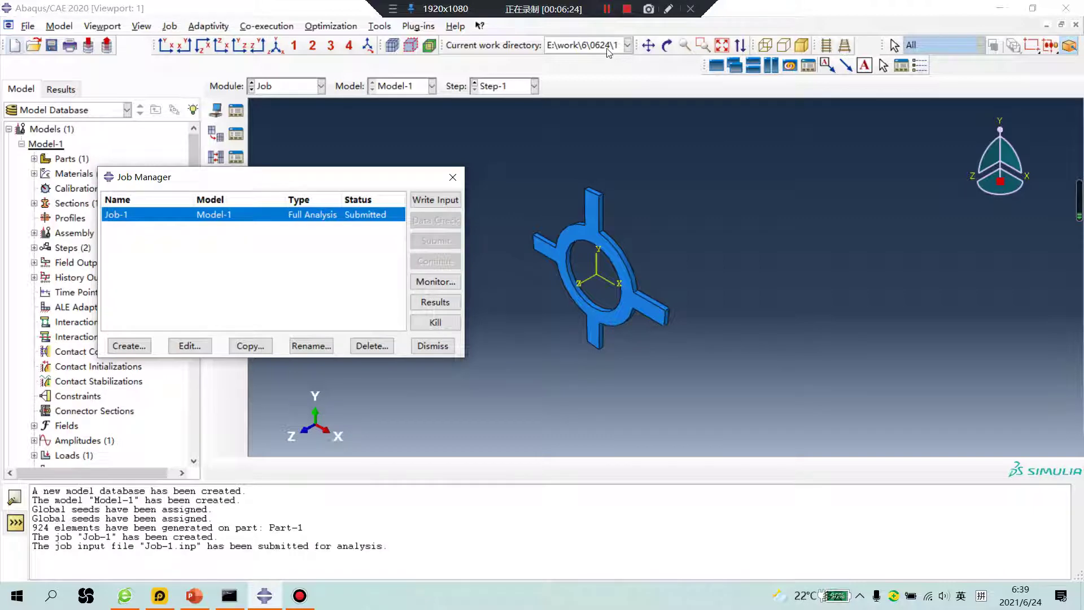
pyautogui.click(609, 13)
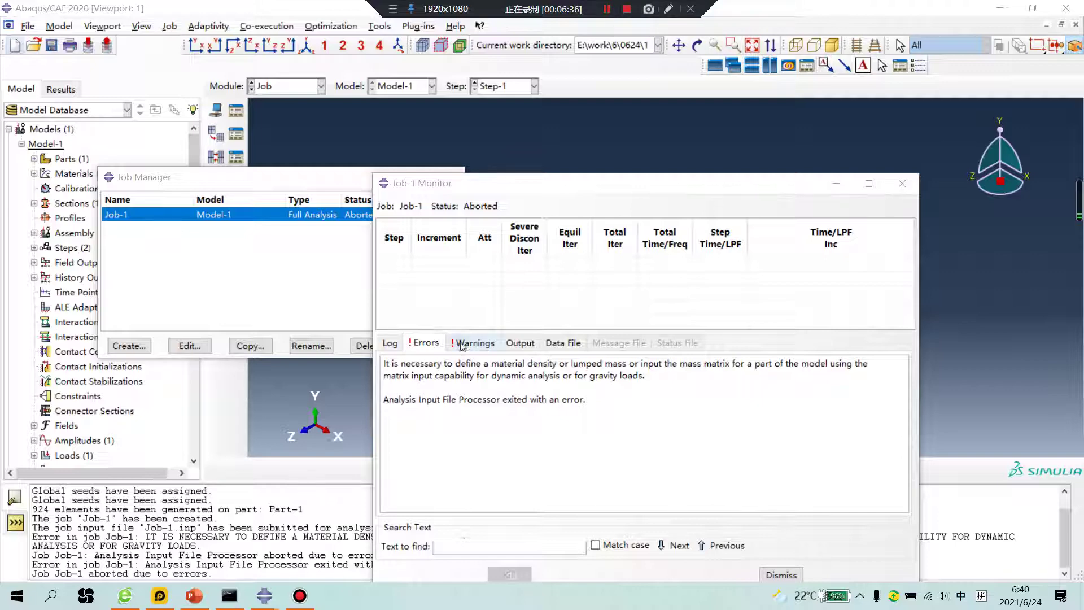
pyautogui.click(902, 183)
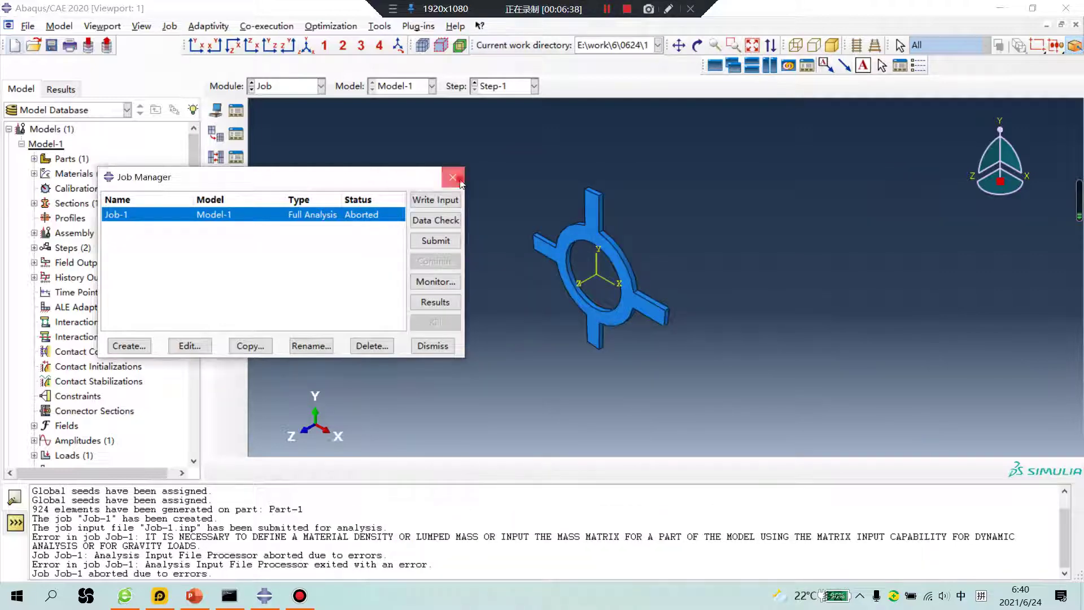
pyautogui.click(453, 178)
# Add a uniform mass density of 7.89e-9 to Material-1
pyautogui.click(308, 88)
pyautogui.click(276, 116)
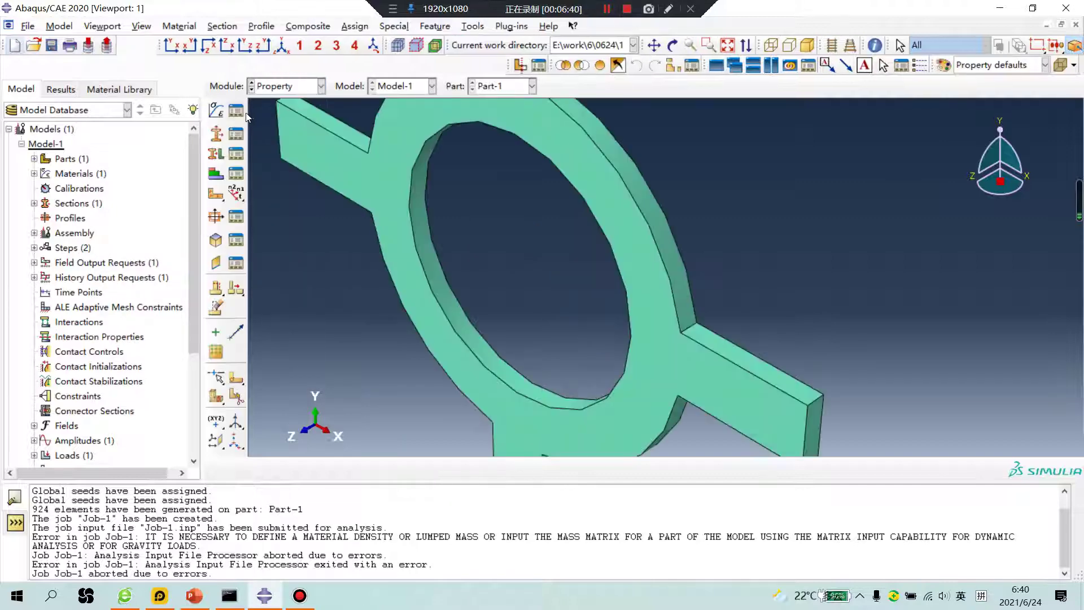
pyautogui.click(237, 111)
pyautogui.doubleClick(73, 158)
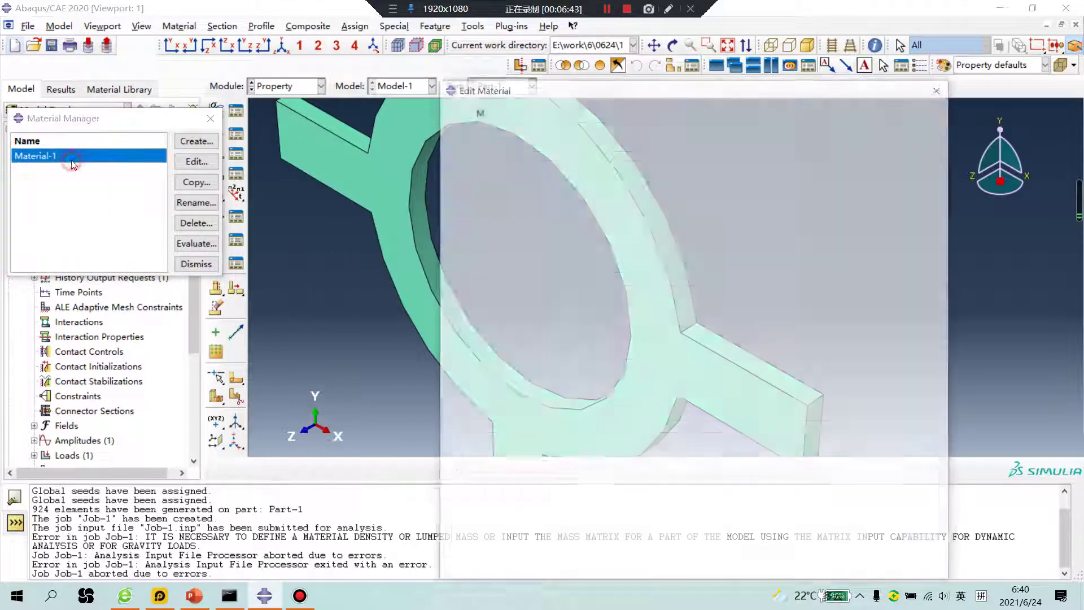
pyautogui.click(468, 263)
pyautogui.click(478, 280)
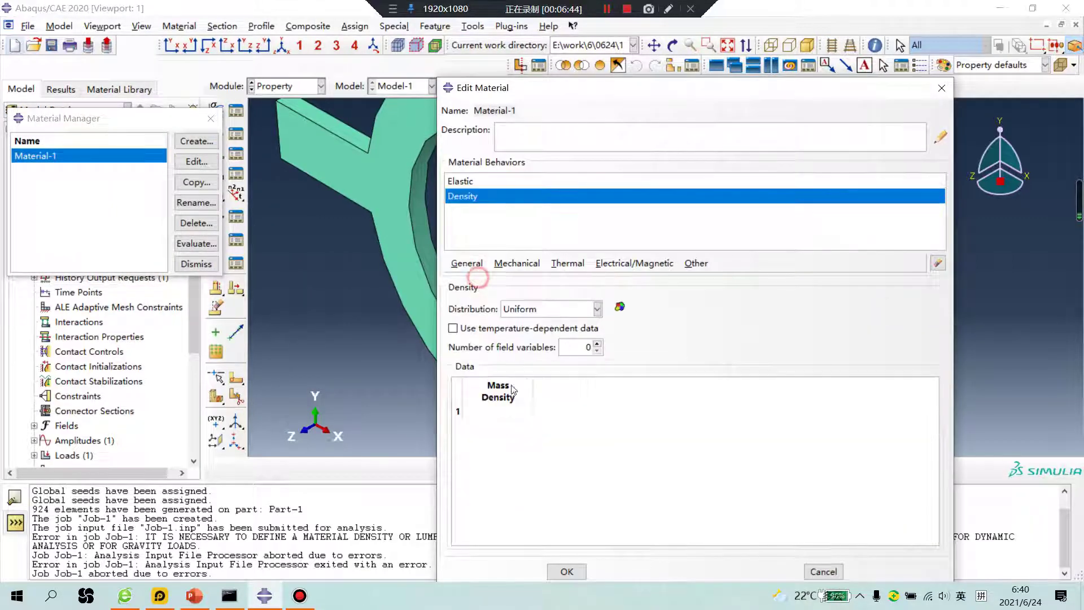
pyautogui.click(493, 409)
pyautogui.write('7')
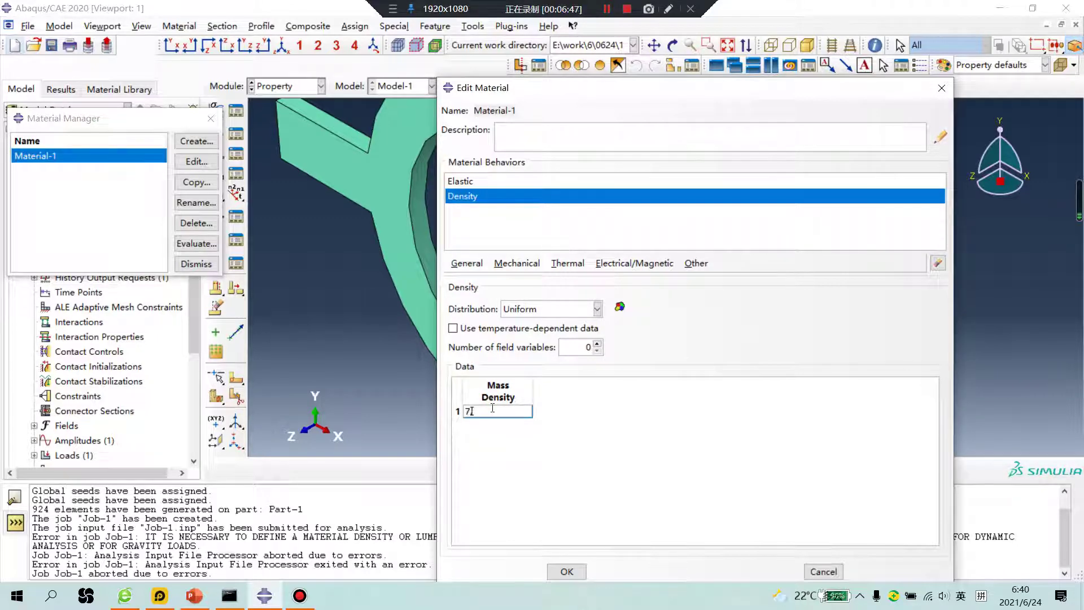
pyautogui.write('.89e-9')
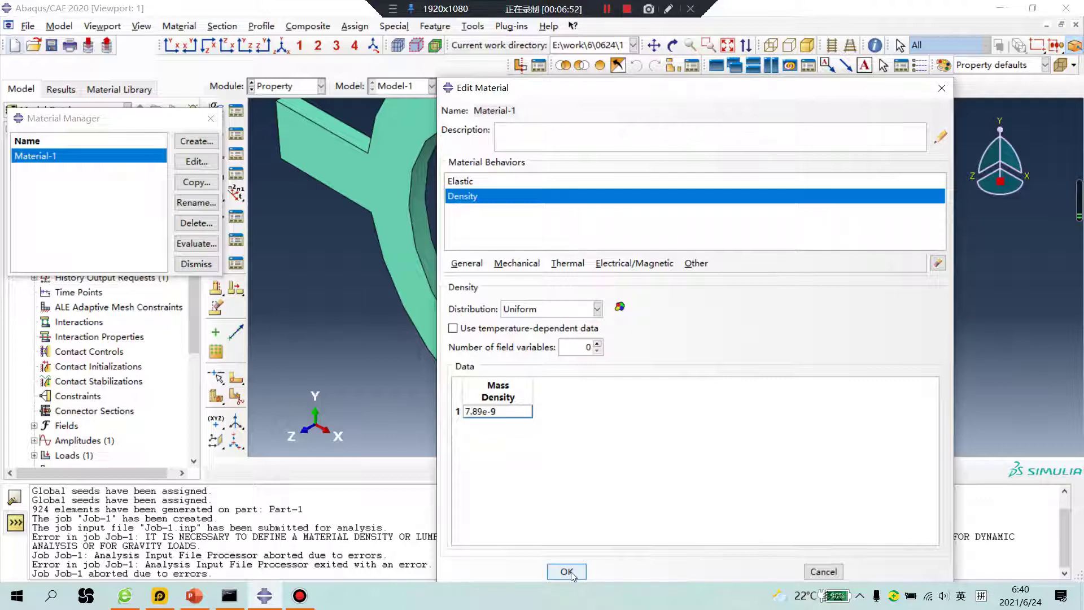
pyautogui.click(566, 571)
pyautogui.click(211, 119)
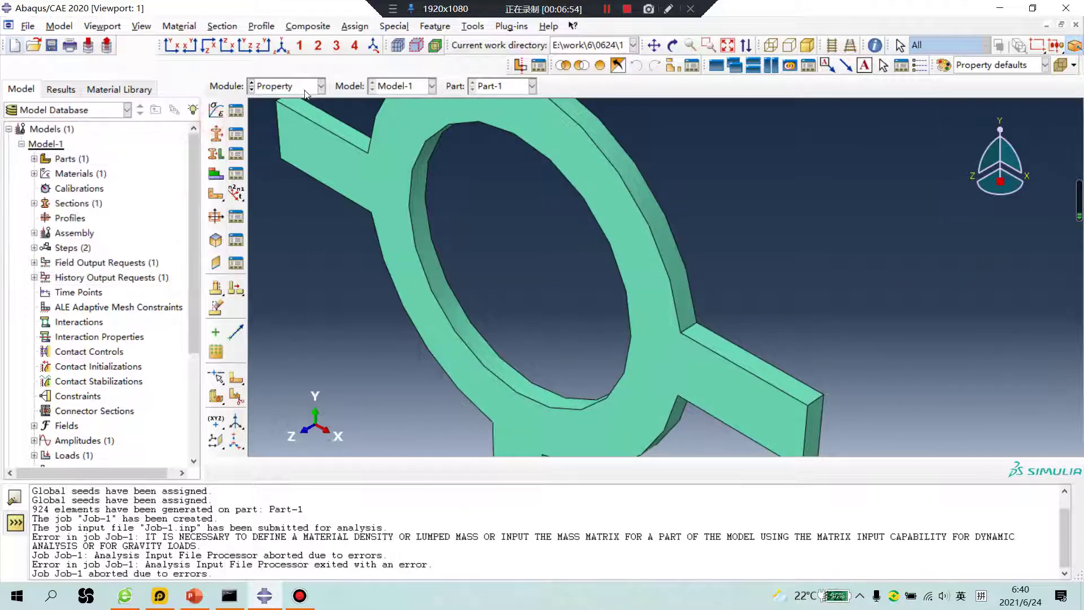
# Resubmit Job-1 for analysis, overwriting its existing job files
pyautogui.click(299, 87)
pyautogui.click(274, 225)
pyautogui.click(240, 133)
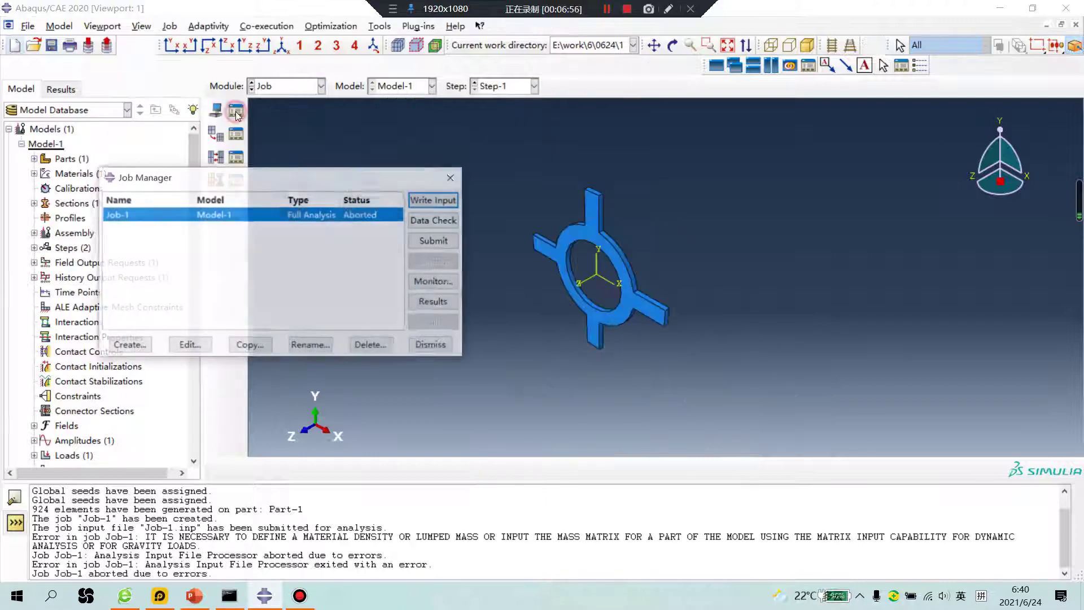
pyautogui.click(446, 240)
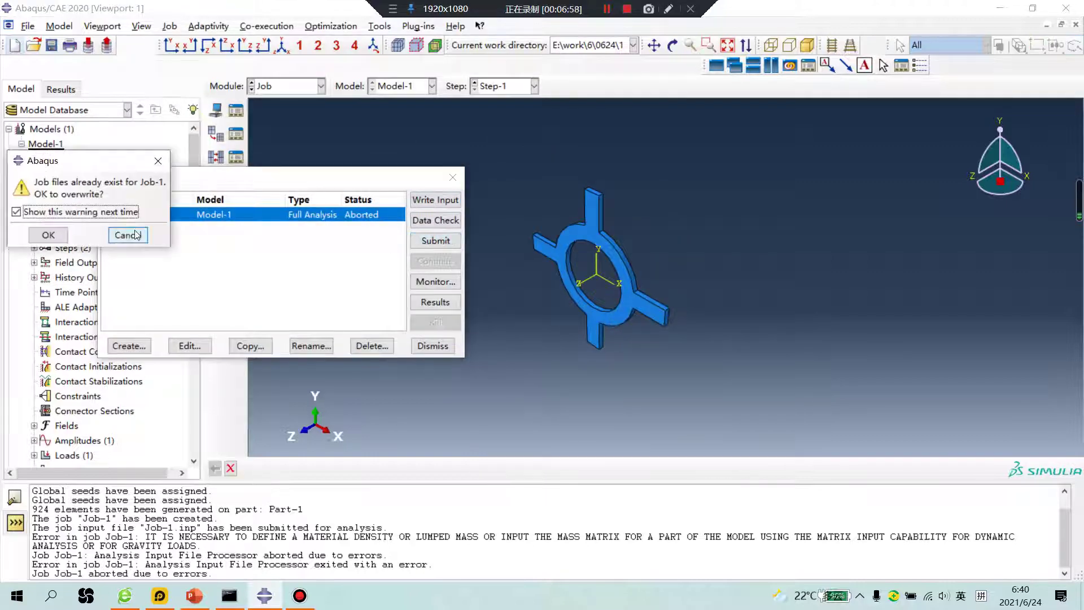
pyautogui.click(49, 235)
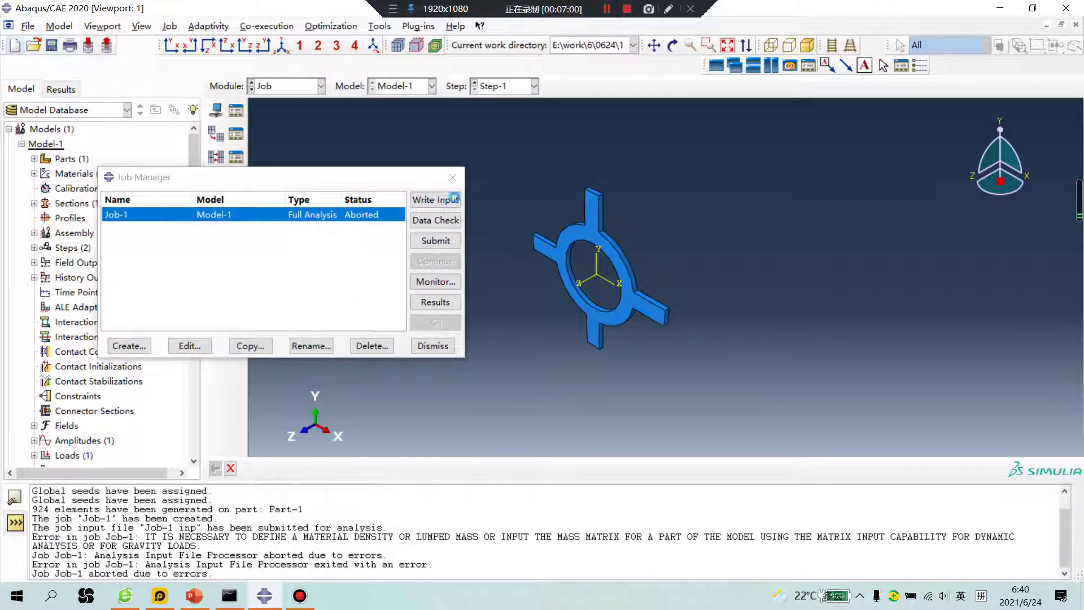
pyautogui.click(607, 9)
pyautogui.click(607, 10)
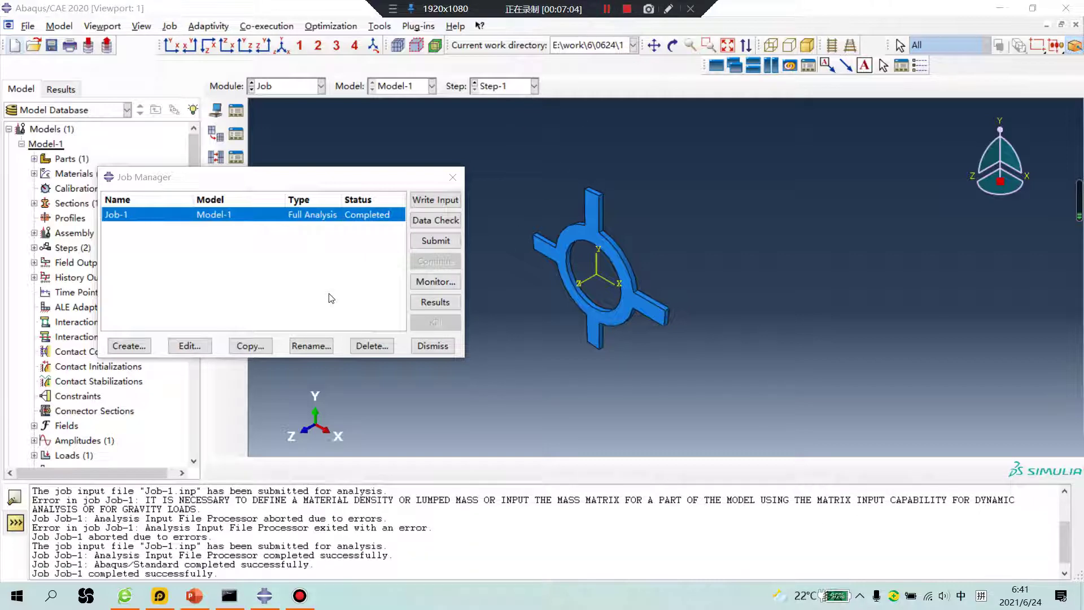
# Open the Job-1 results, plot Mises stress contours on the deformed shape, and play and stop the time-history animation
pyautogui.click(435, 302)
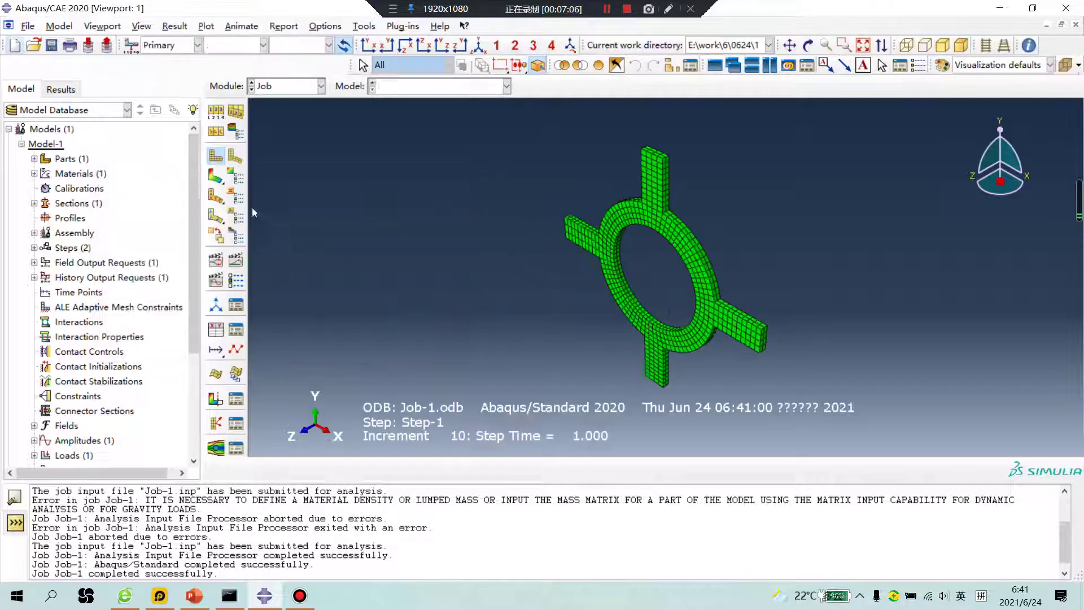
pyautogui.click(215, 178)
pyautogui.click(236, 262)
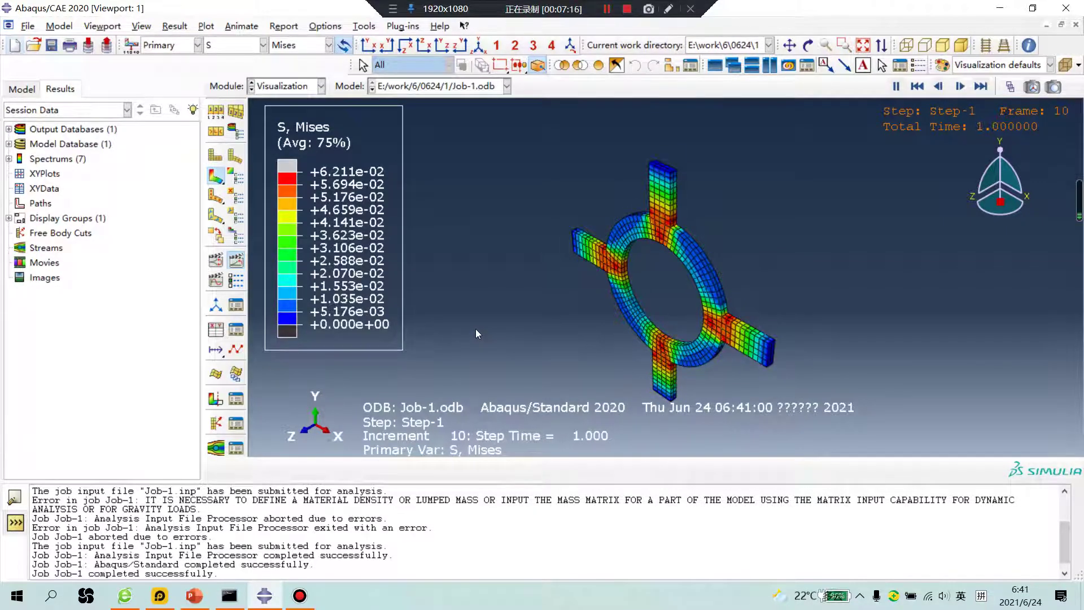
pyautogui.click(238, 261)
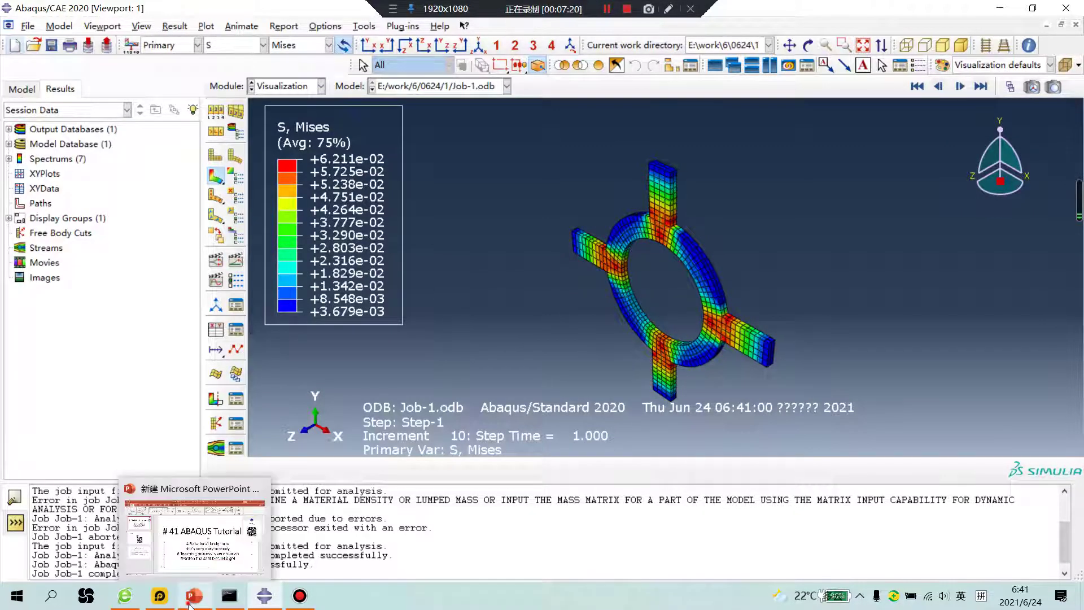
# Switch to the PowerPoint presentation and view its slides through to the Advertising Time slide
pyautogui.click(190, 599)
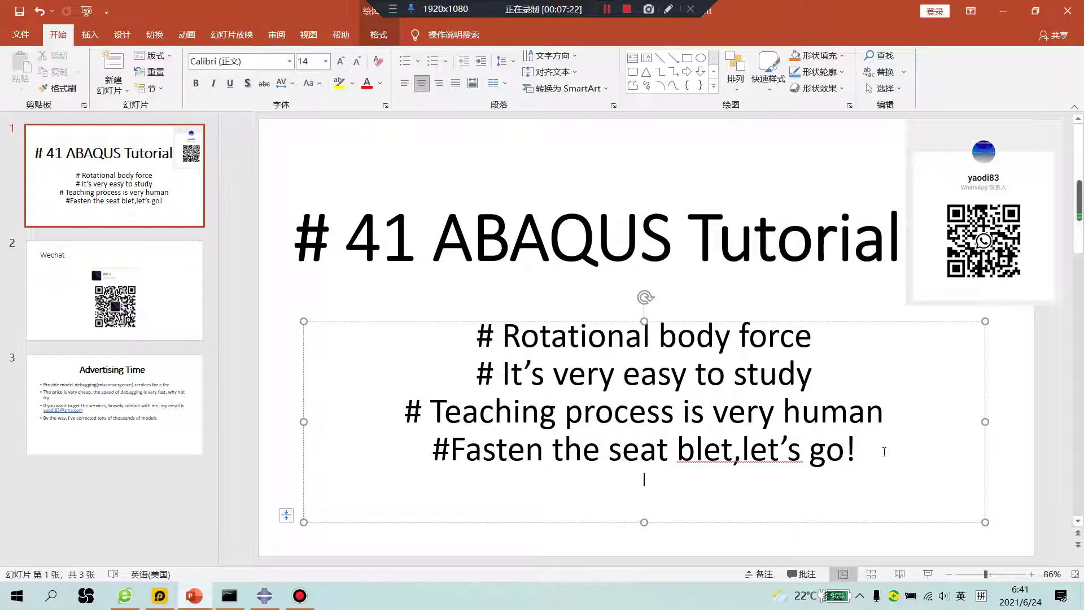
pyautogui.click(980, 273)
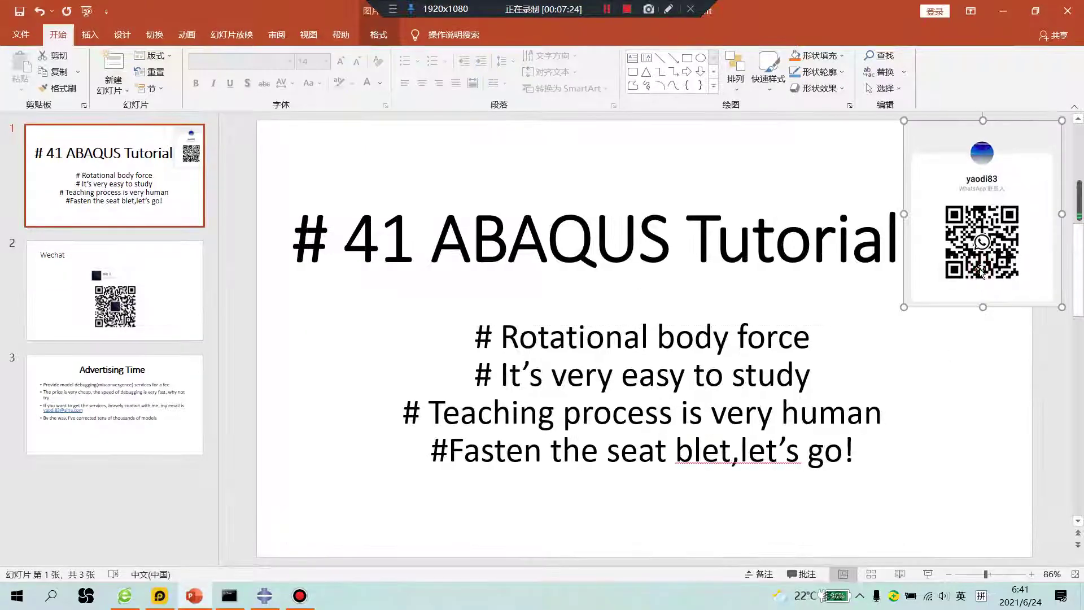
pyautogui.click(119, 288)
pyautogui.click(149, 429)
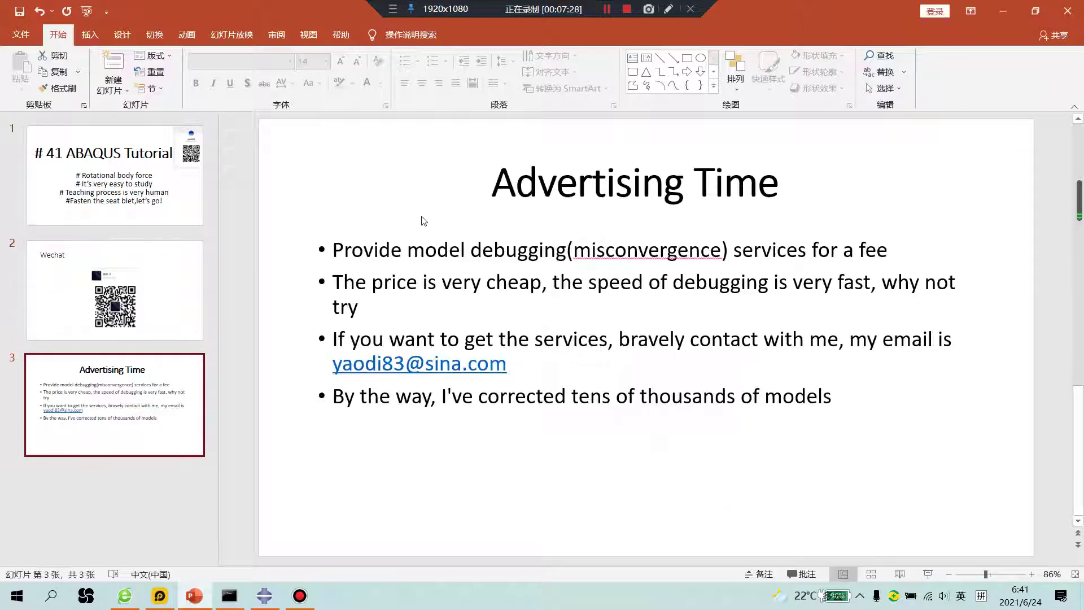